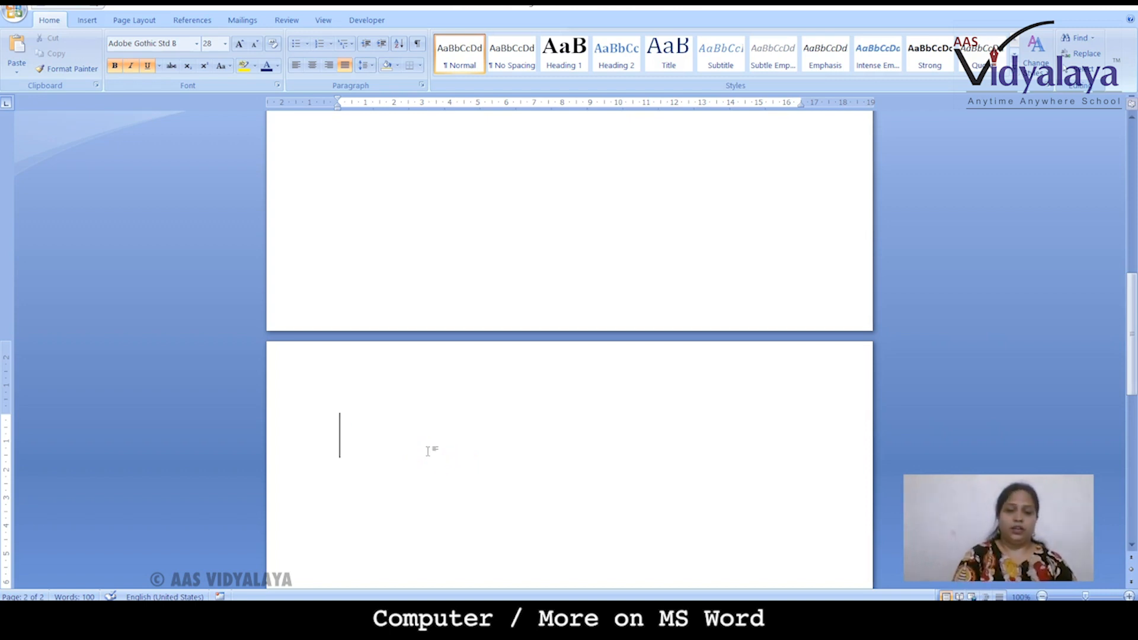
Enter the city names Kolkata, Pune, Mumbai, Delhi and Chennai on separate lines at the start of the second page
{"action": "type", "text": "kolkata"}
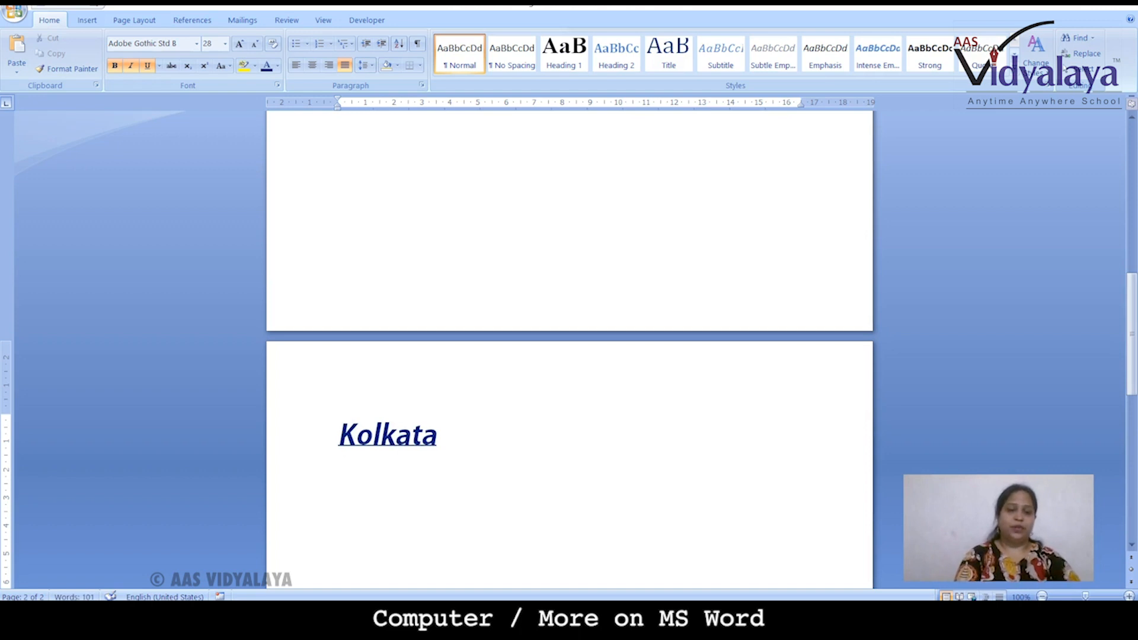
{"action": "type", "text": " Pune'"}
{"action": "key", "text": "BackSpace"}
{"action": "key", "text": "Return"}
{"action": "type", "text": "Mumbai"}
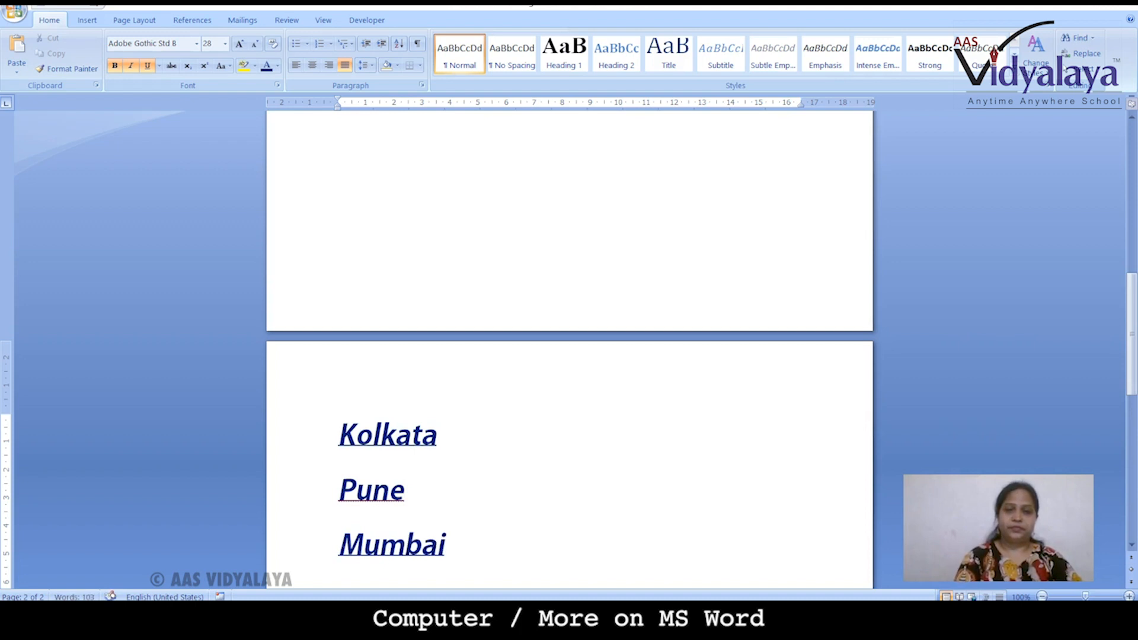
{"action": "key", "text": "Return"}
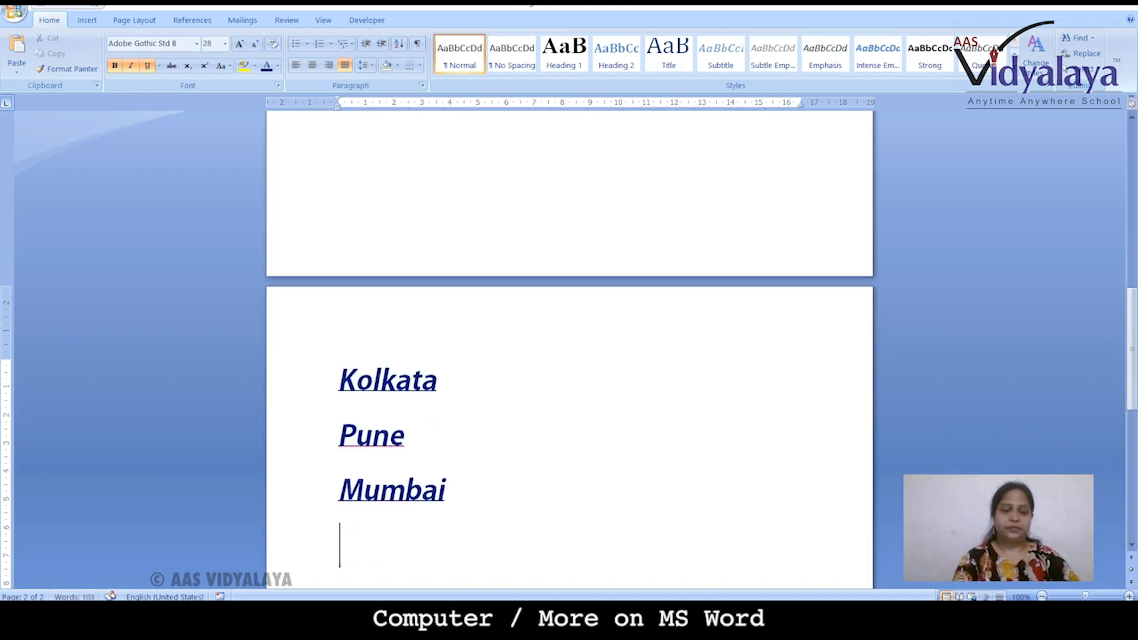
{"action": "type", "text": "Delhi"}
{"action": "key", "text": "Return"}
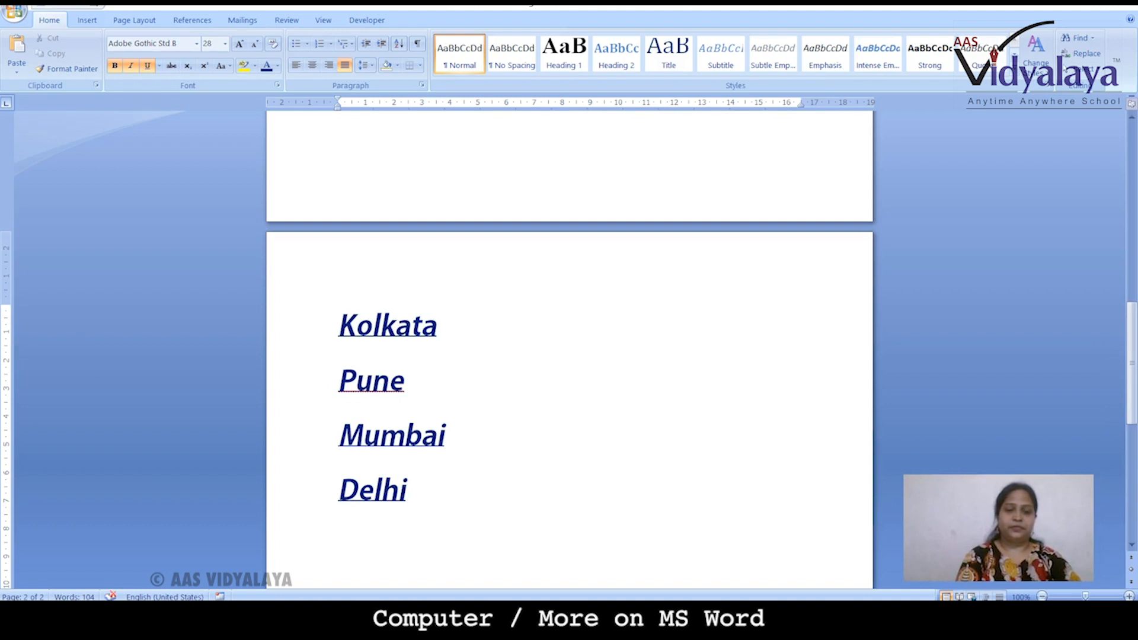
{"action": "type", "text": "Chennai"}
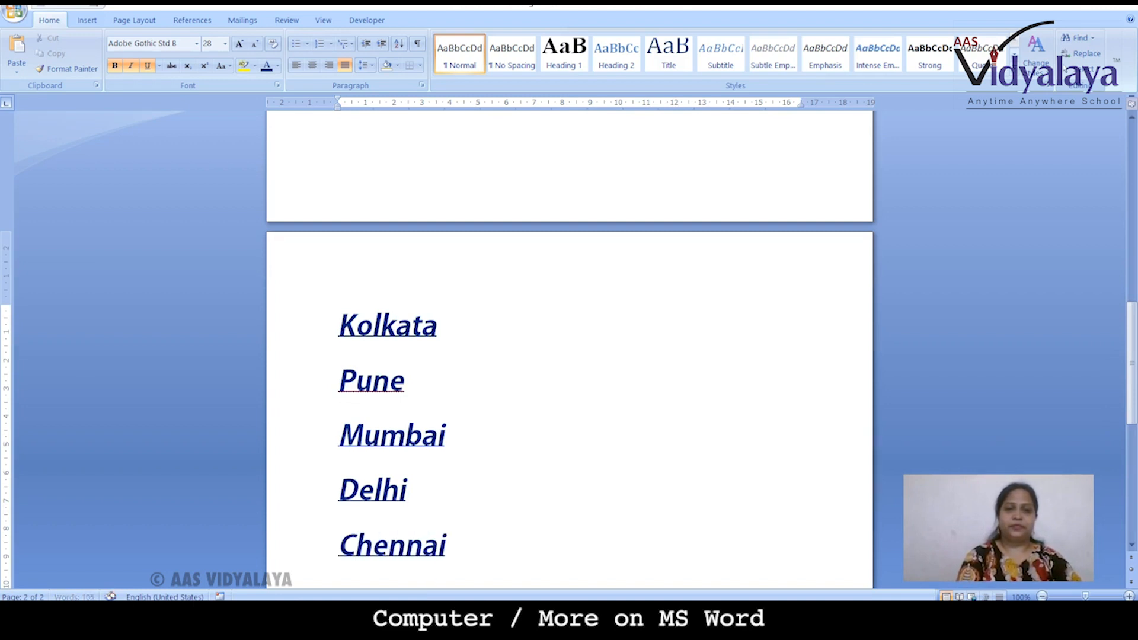
Turn the five city names into a bulleted list
{"action": "left_click", "coordinate": [339, 326]}
{"action": "left_click_drag", "start_coordinate": [339, 326], "coordinate": [470, 539]}
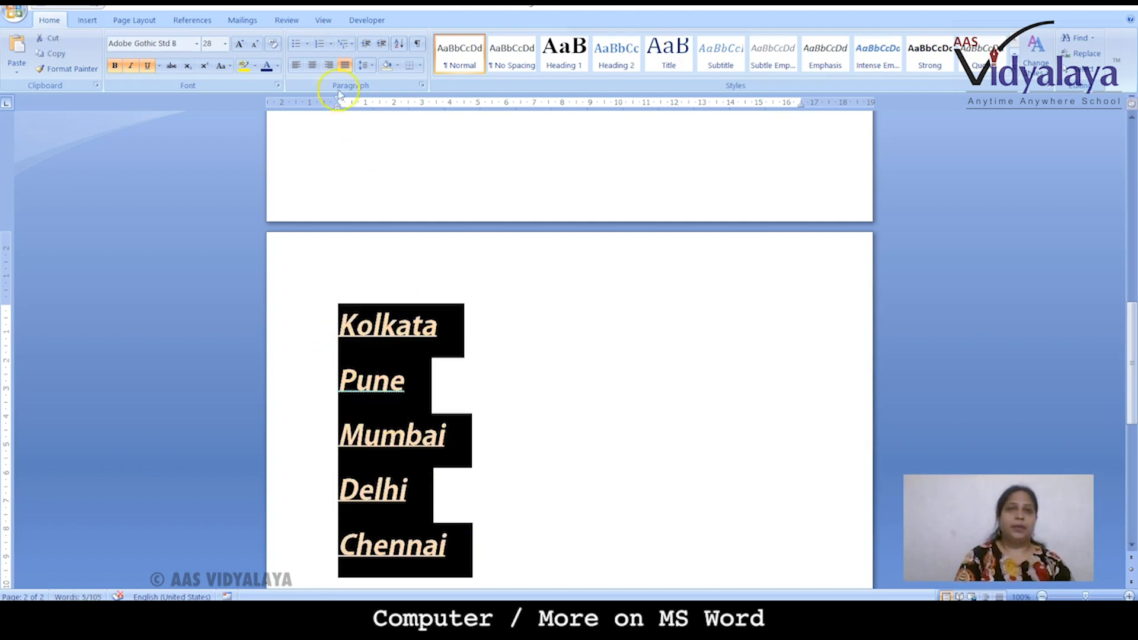
{"action": "left_click", "coordinate": [293, 45]}
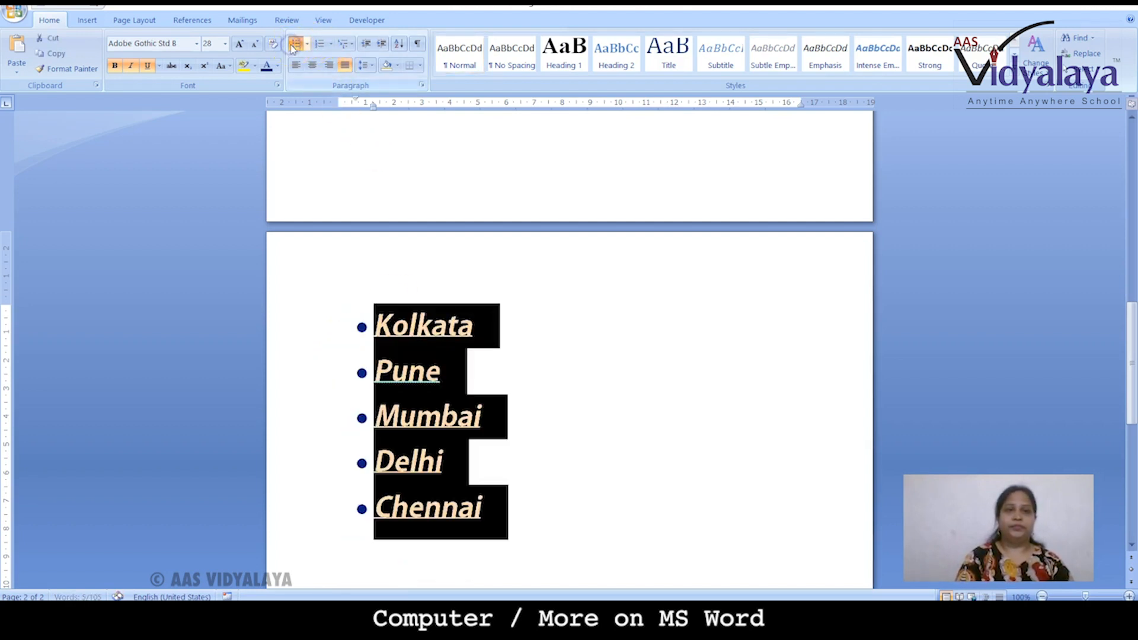
{"action": "left_click", "coordinate": [528, 497]}
Colour the bulleted city list red and highlight it in yellow
{"action": "left_click", "coordinate": [377, 326]}
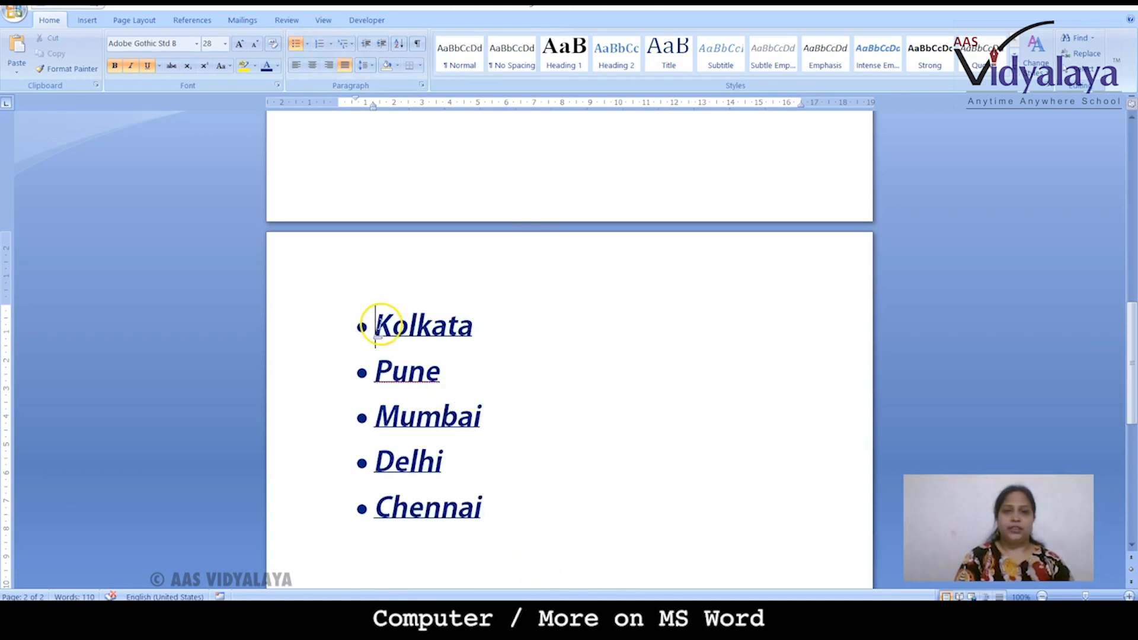
{"action": "left_click_drag", "start_coordinate": [378, 326], "coordinate": [525, 531]}
{"action": "left_click", "coordinate": [278, 67]}
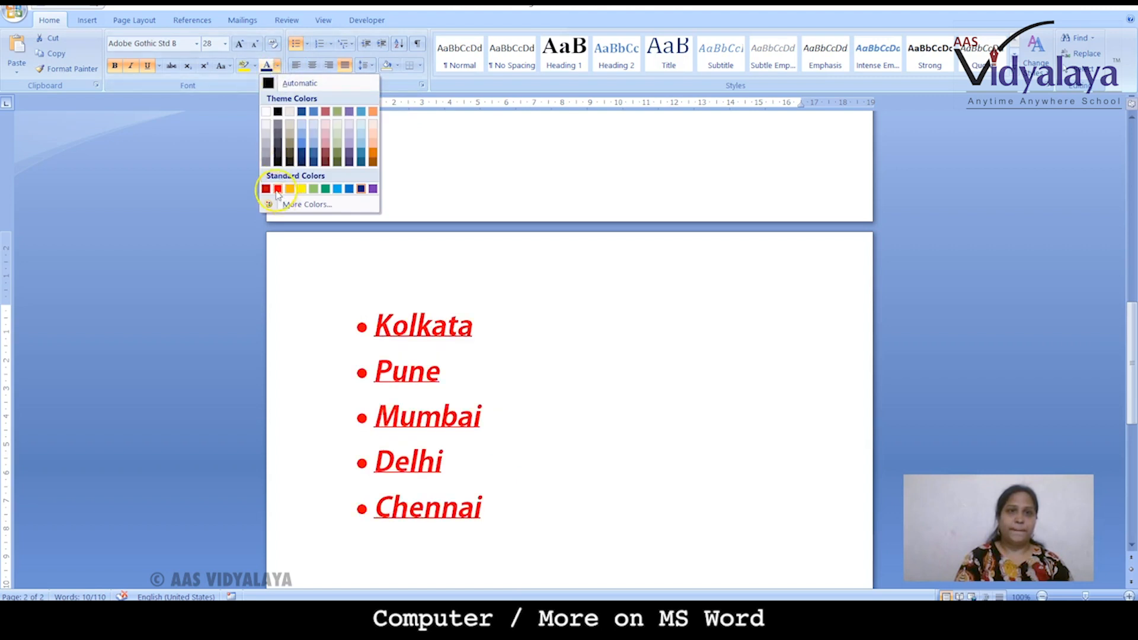
{"action": "left_click", "coordinate": [278, 189]}
{"action": "left_click", "coordinate": [242, 66]}
{"action": "left_click", "coordinate": [498, 356]}
{"action": "left_click", "coordinate": [536, 504]}
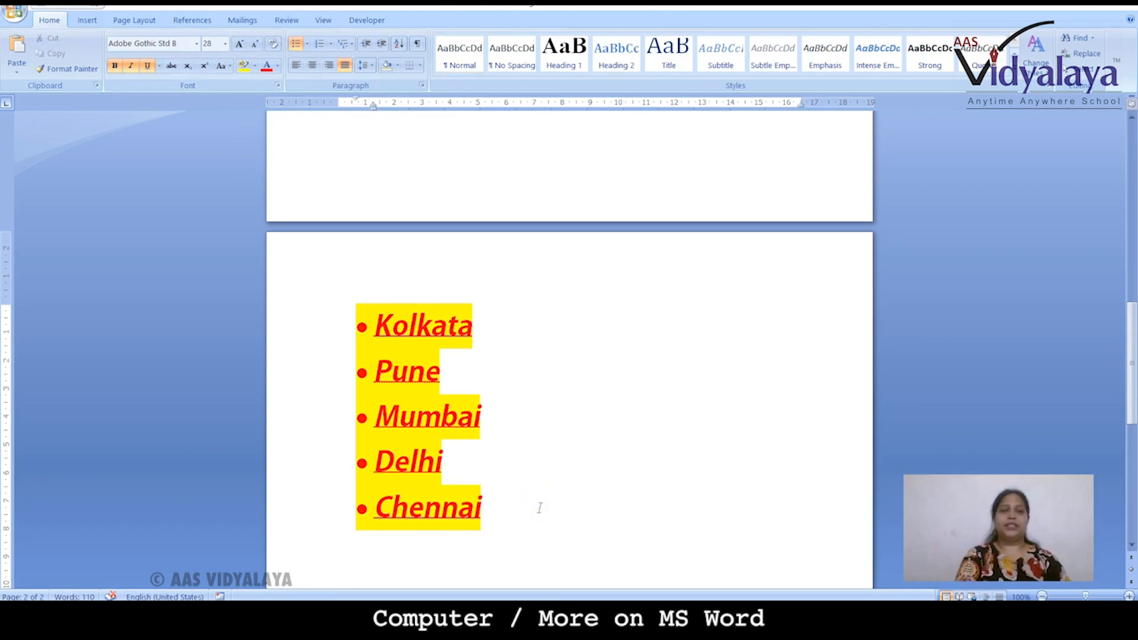
End the bulleted list after Chennai and add blank lines below it
{"action": "key", "text": "Return"}
{"action": "key", "text": "Return"}
{"action": "key", "text": "Return"}
{"action": "key", "text": "Return"}
{"action": "key", "text": "Return"}
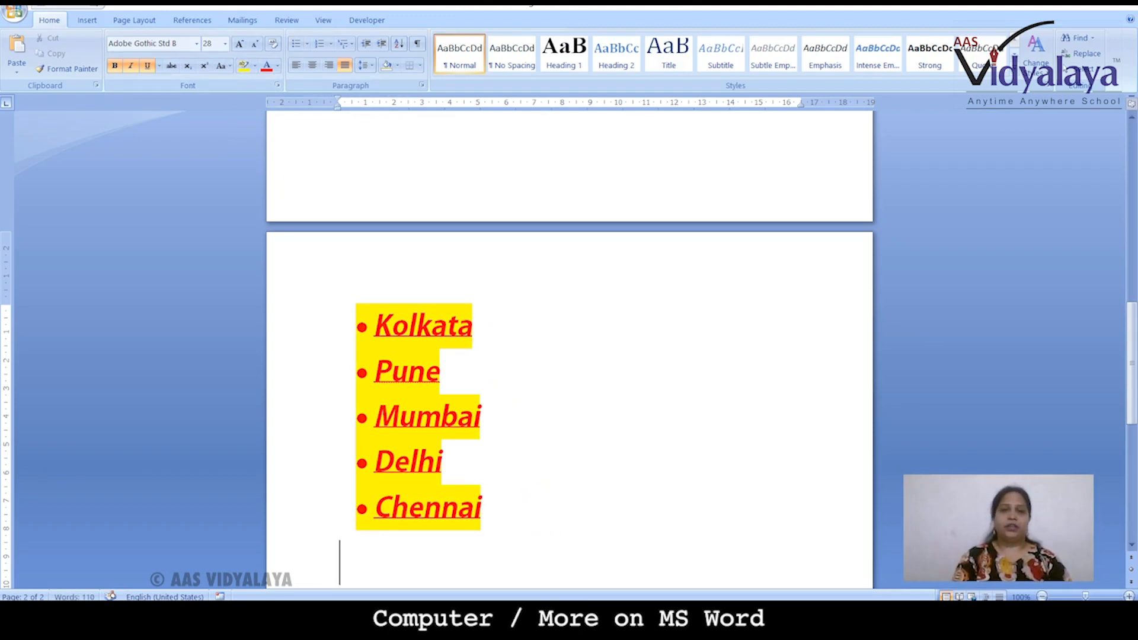
{"action": "key", "text": "Return"}
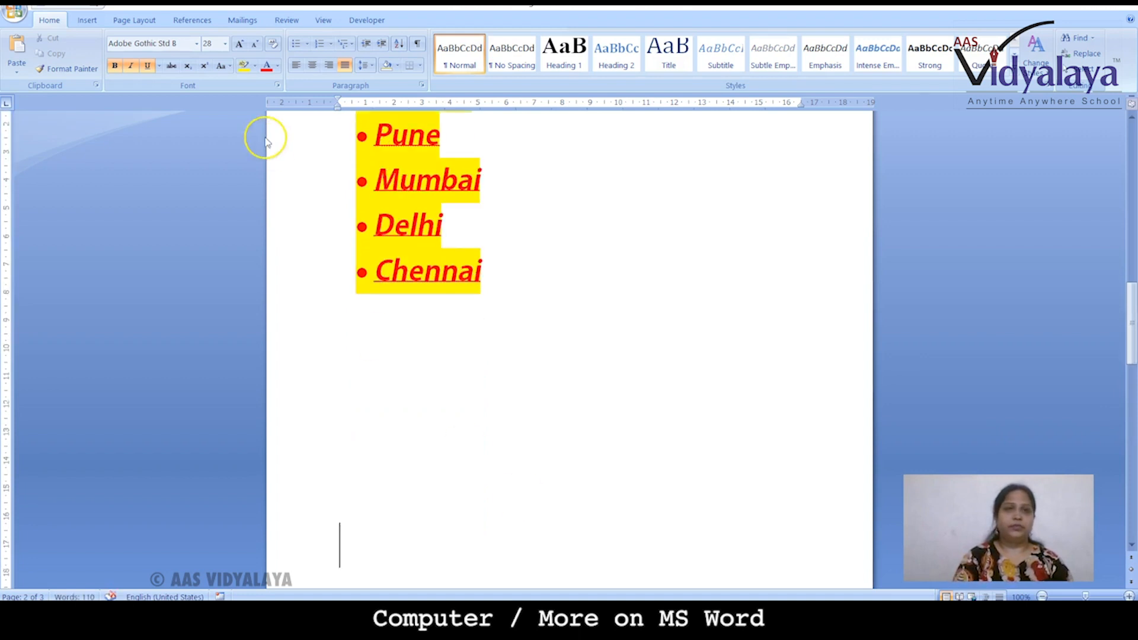
{"action": "left_click", "coordinate": [146, 67]}
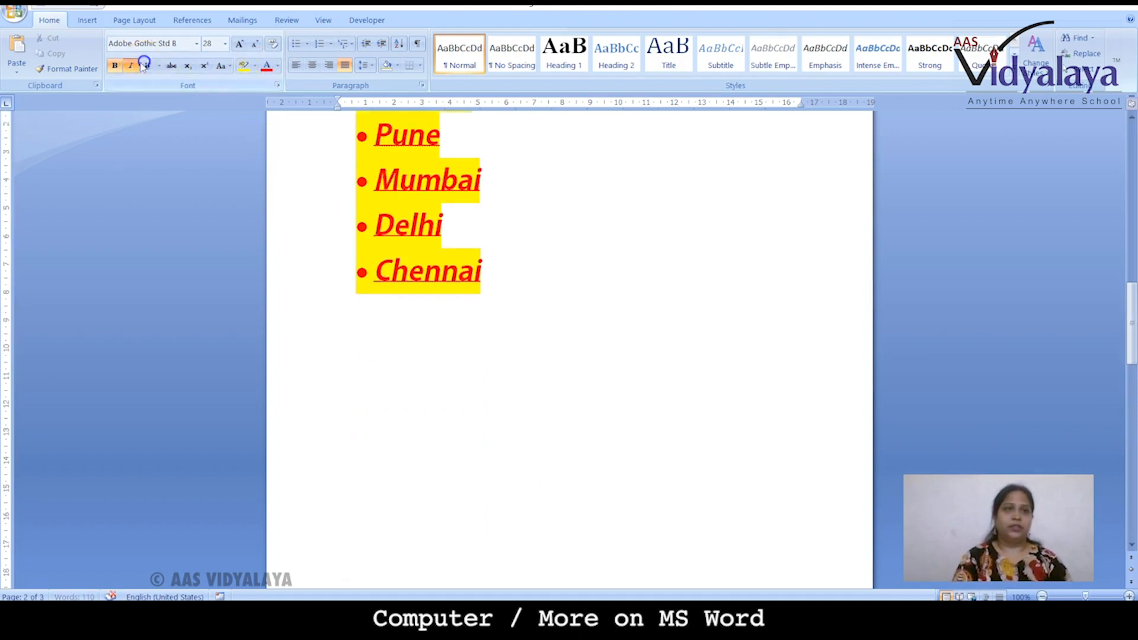
{"action": "left_click", "coordinate": [129, 66]}
{"action": "left_click", "coordinate": [114, 66]}
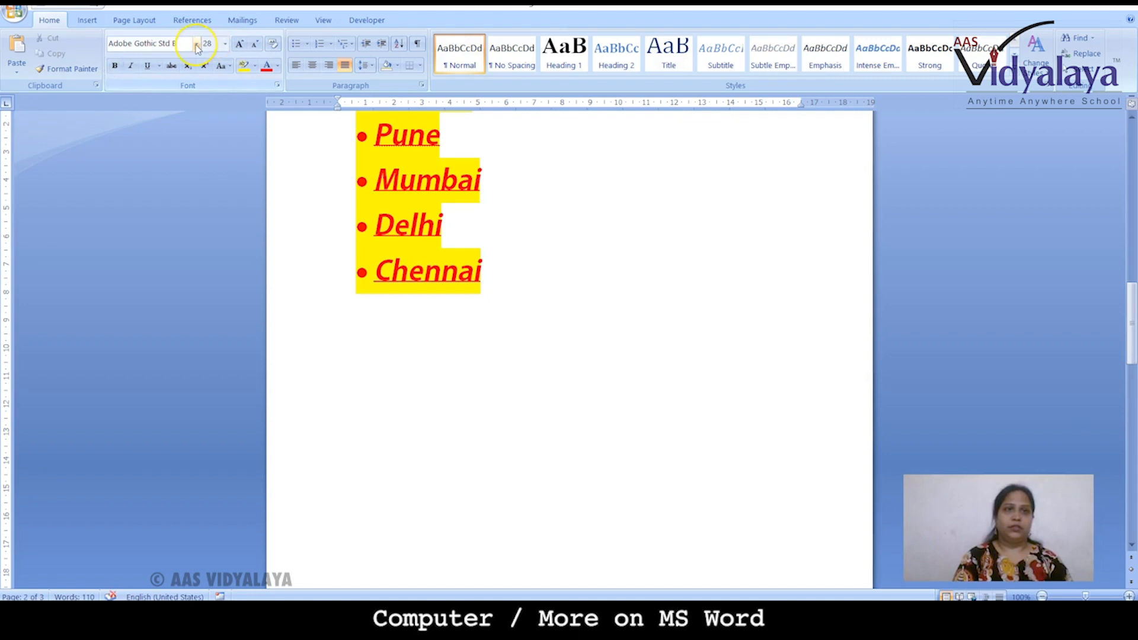
{"action": "left_click", "coordinate": [196, 45]}
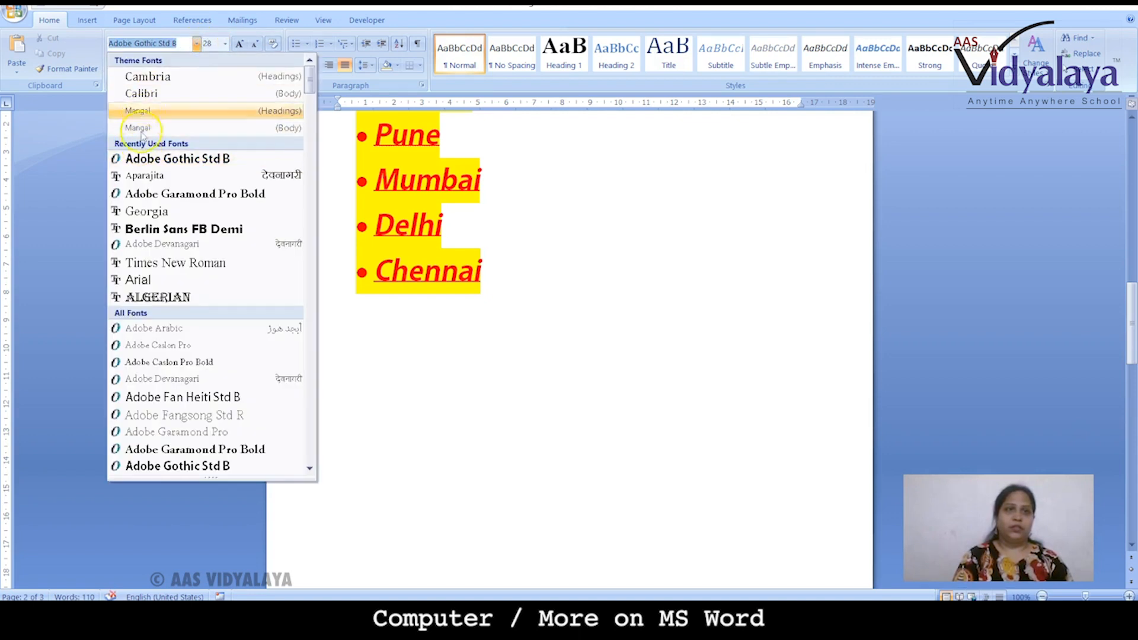
{"action": "left_click", "coordinate": [150, 96]}
{"action": "key", "text": "ctrl+z"}
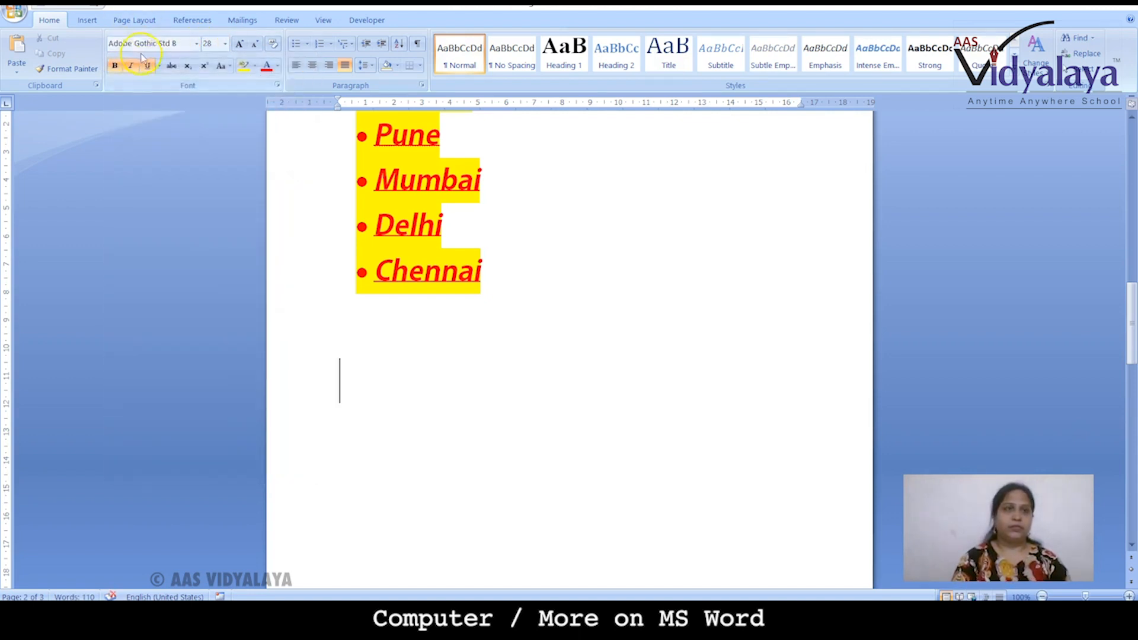
Turn off underline, italic and bold on the blank line below the city list and set its font to Calibri (Body)
{"action": "left_click", "coordinate": [147, 64]}
{"action": "left_click", "coordinate": [131, 65]}
{"action": "left_click", "coordinate": [115, 67]}
{"action": "left_click", "coordinate": [196, 43]}
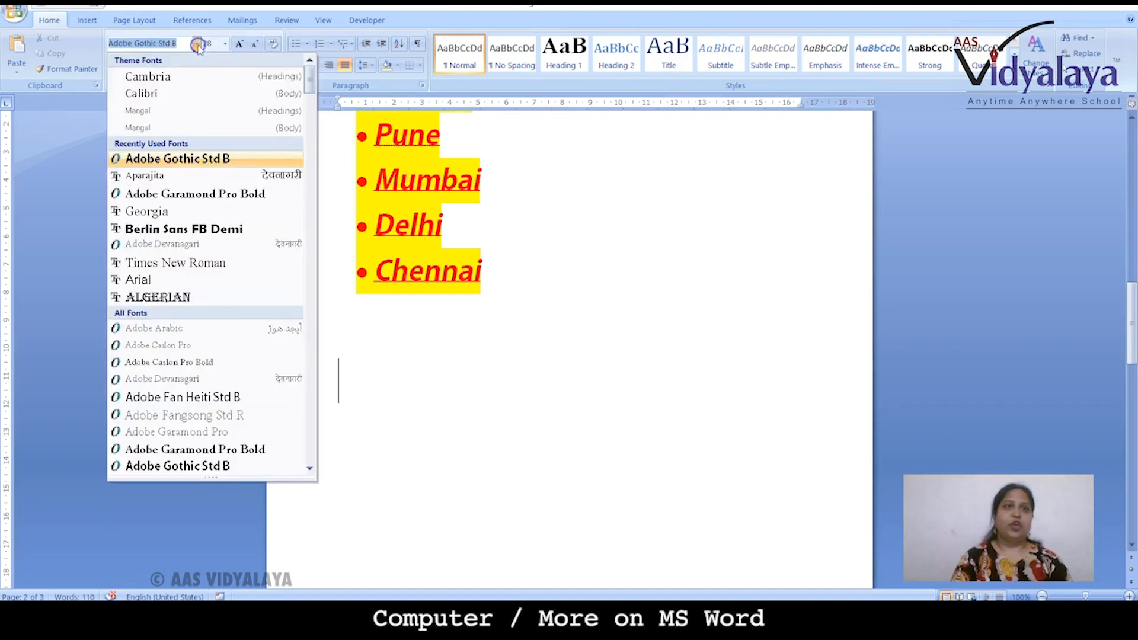
{"action": "left_click", "coordinate": [172, 93]}
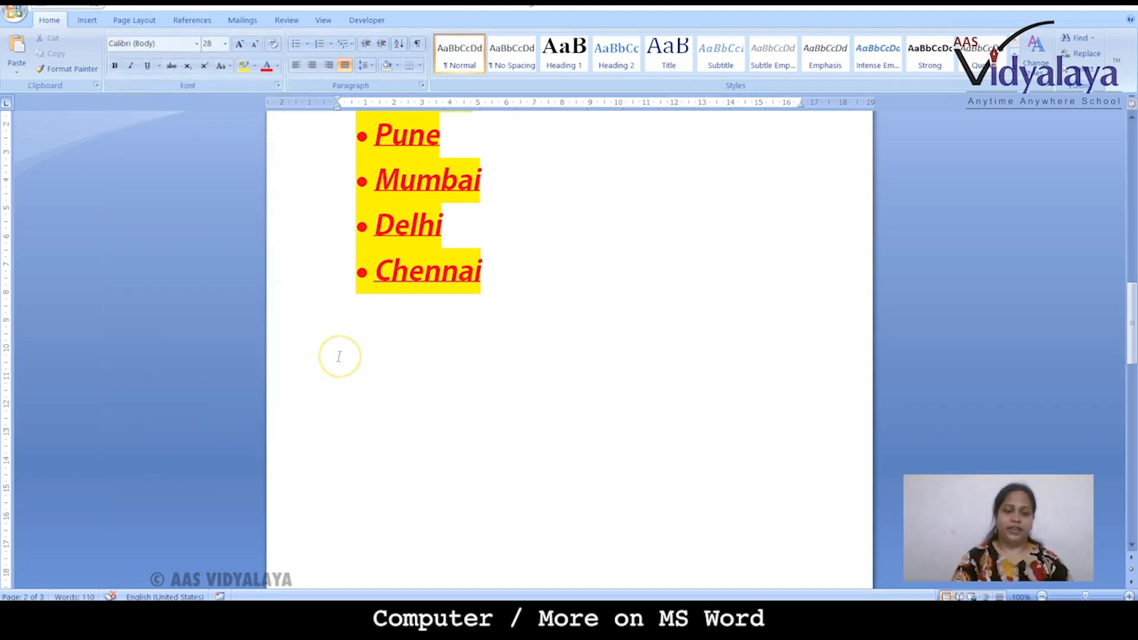
{"action": "type", "text": "app"}
{"action": "key", "text": "BackSpace"}
{"action": "key", "text": "BackSpace"}
{"action": "key", "text": "BackSpace"}
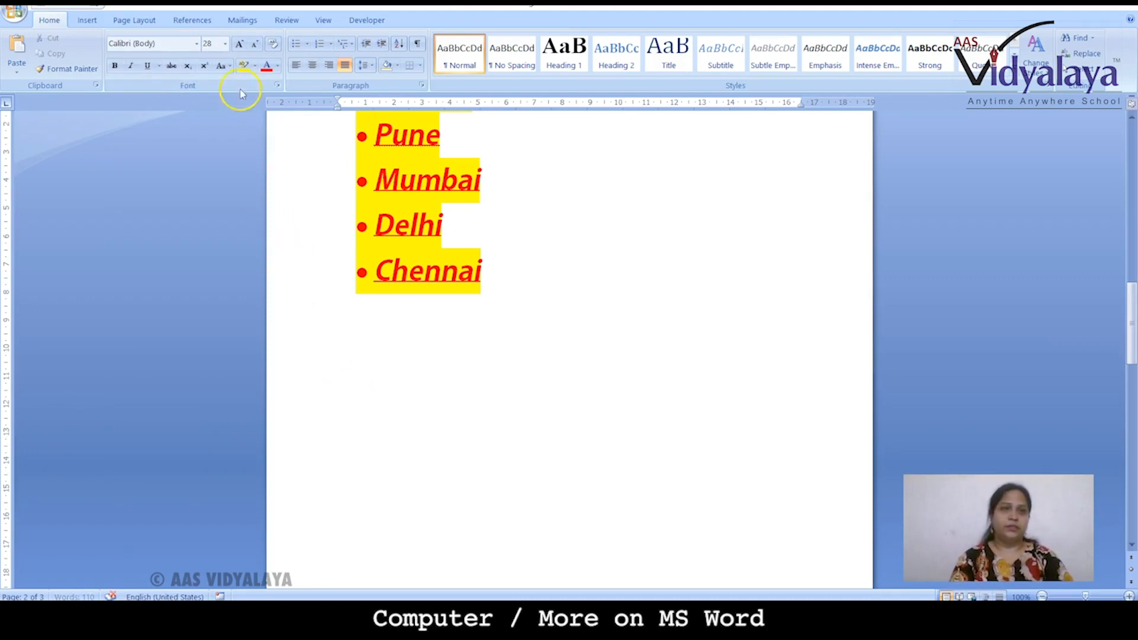
Choose no highlight colour and a black font colour, and write "Apple" below the city list
{"action": "left_click", "coordinate": [255, 65]}
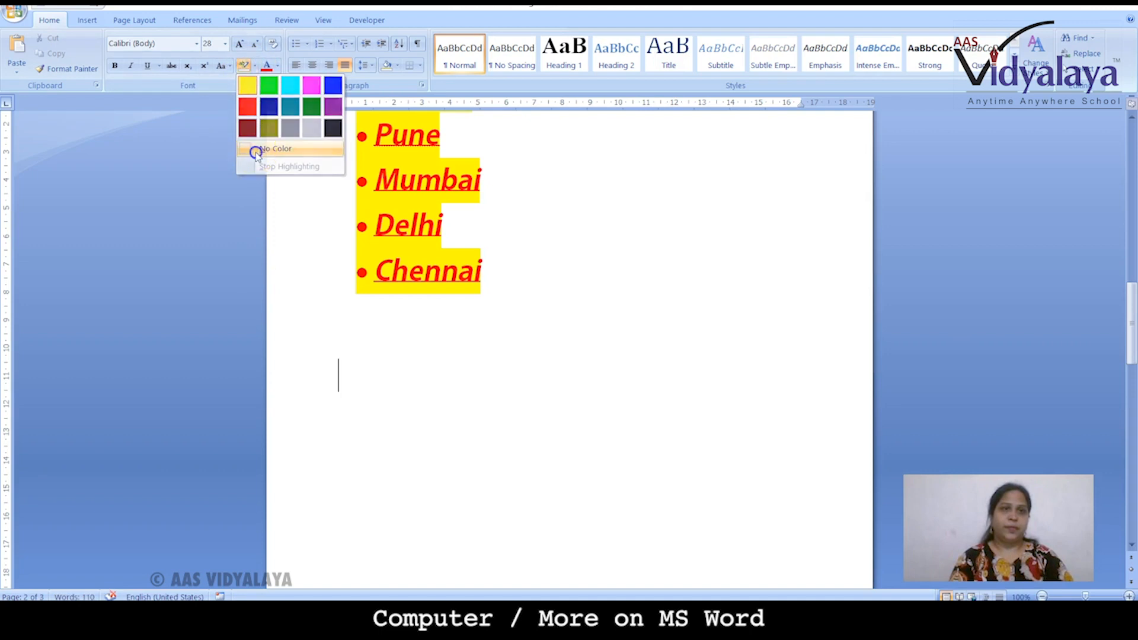
{"action": "left_click", "coordinate": [264, 148]}
{"action": "left_click", "coordinate": [276, 69]}
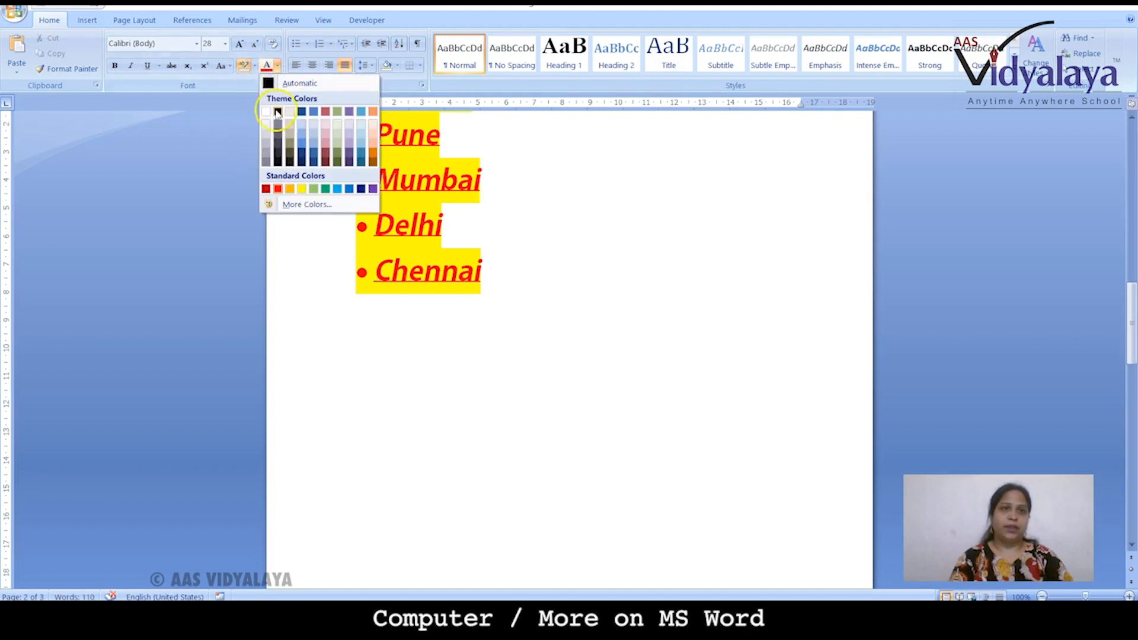
{"action": "left_click", "coordinate": [276, 111]}
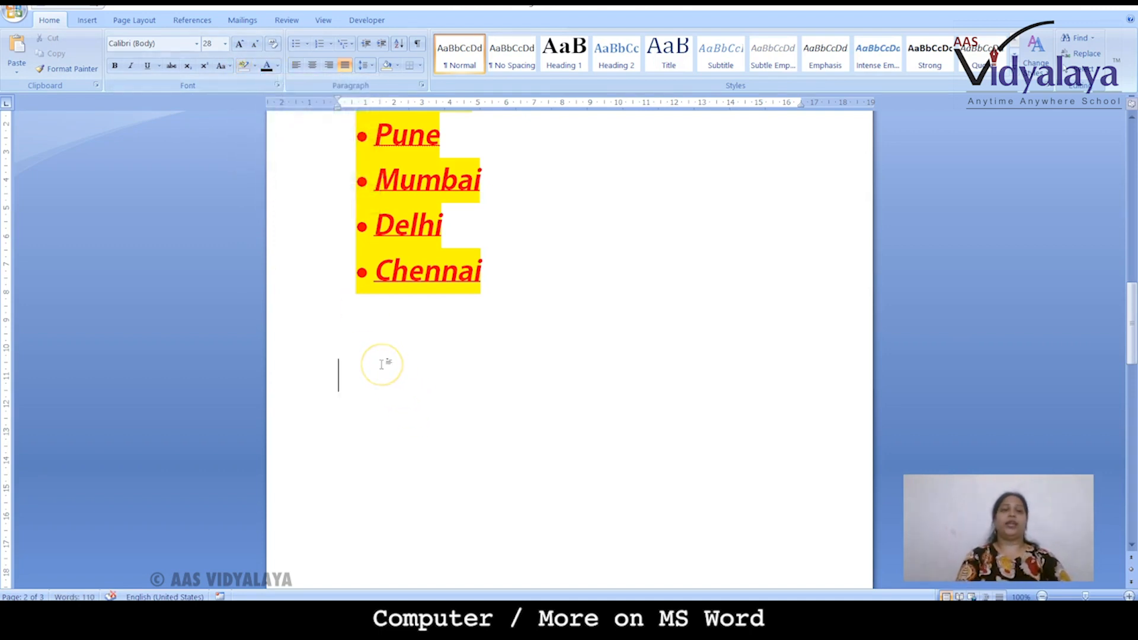
{"action": "type", "text": "Apple"}
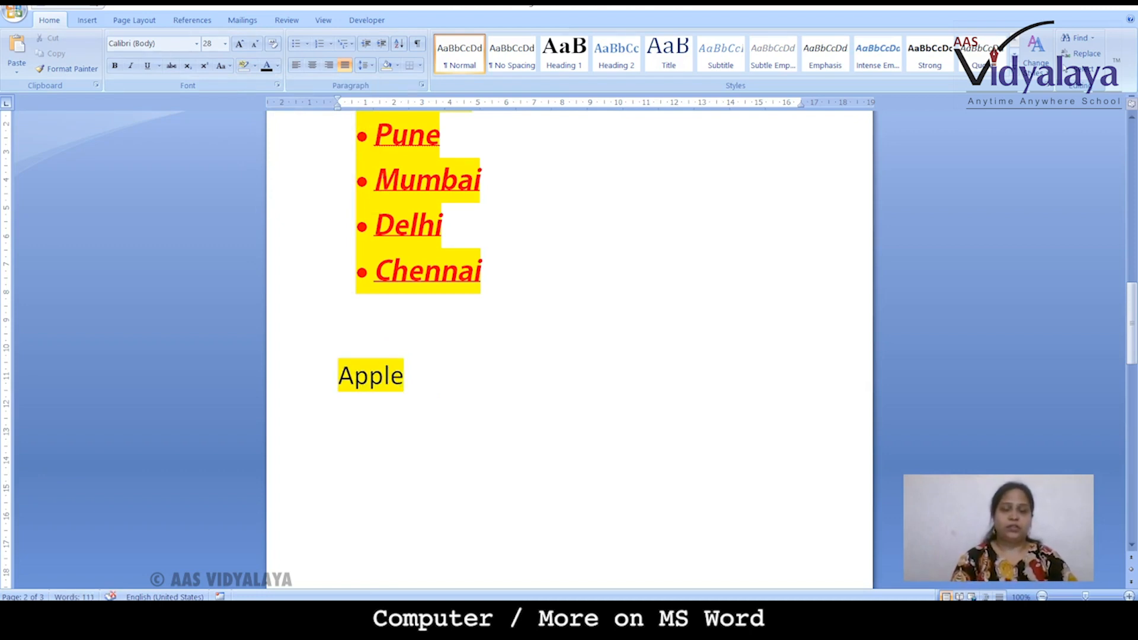
Remove the yellow highlight from the word "Apple"
{"action": "key", "text": "shift+Left"}
{"action": "key", "text": "shift+Left"}
{"action": "key", "text": "shift+Left"}
{"action": "key", "text": "shift+Left"}
{"action": "key", "text": "shift+Left"}
{"action": "key", "text": "shift+Left"}
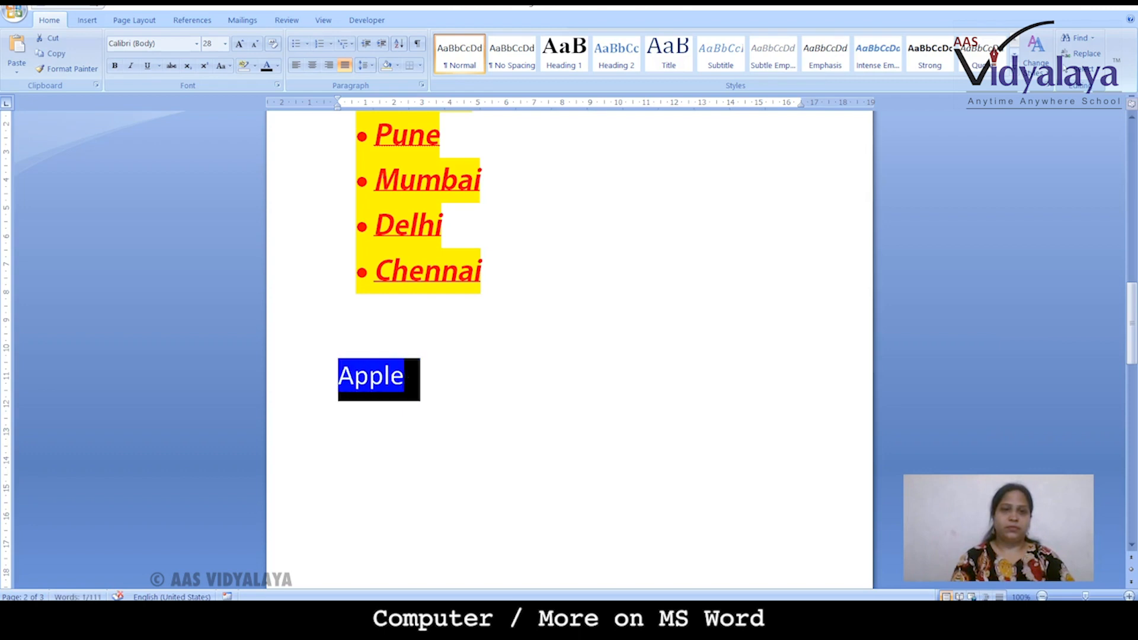
{"action": "left_click", "coordinate": [256, 67]}
{"action": "left_click", "coordinate": [269, 148]}
{"action": "left_click", "coordinate": [422, 384]}
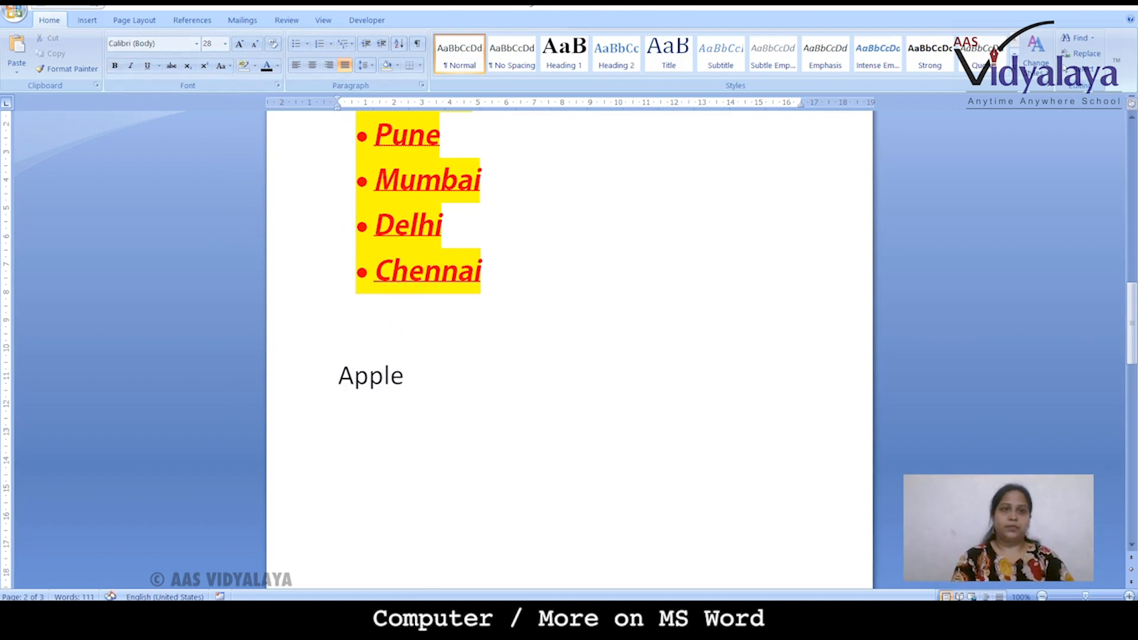
Add Orange, Banana and Grapes on separate lines below Apple
{"action": "key", "text": "Return"}
{"action": "type", "text": "Orange "}
{"action": "type", "text": "Banana"}
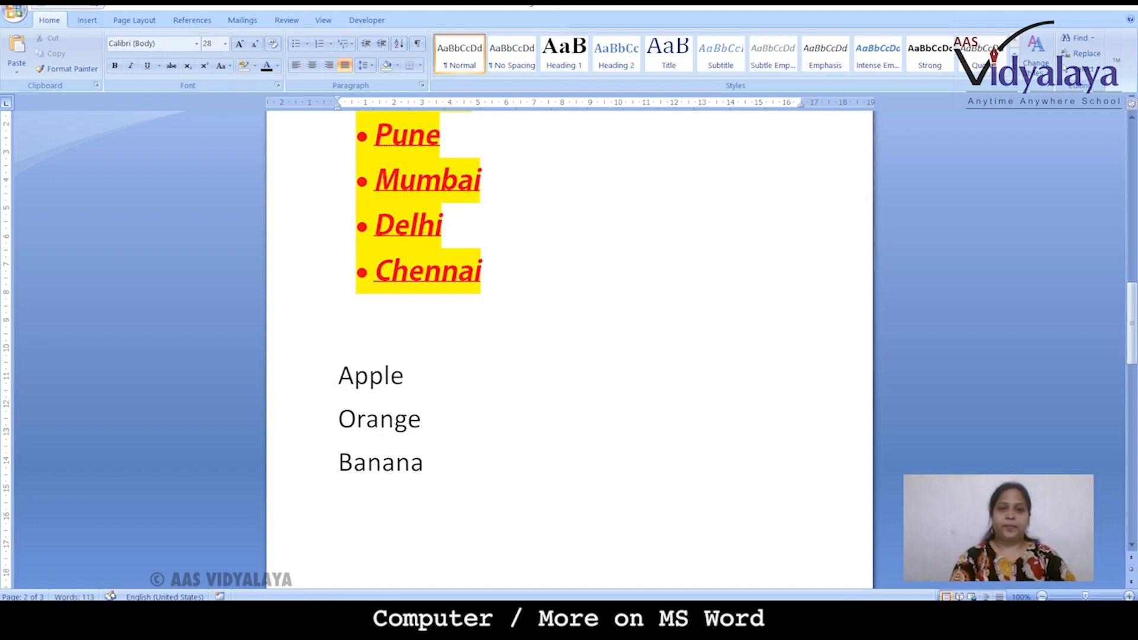
{"action": "key", "text": "Return"}
{"action": "type", "text": "Grapes"}
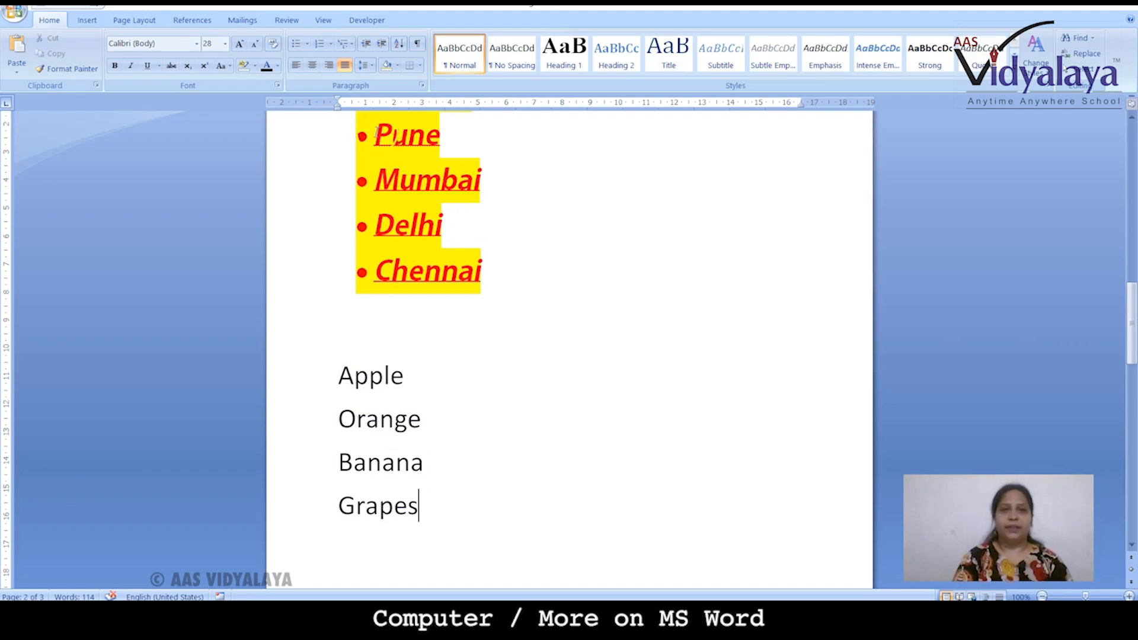
Copy the text formatting of "Pune" onto the four fruit names from Apple to Grapes with Format Painter
{"action": "left_click_drag", "start_coordinate": [377, 131], "coordinate": [406, 143]}
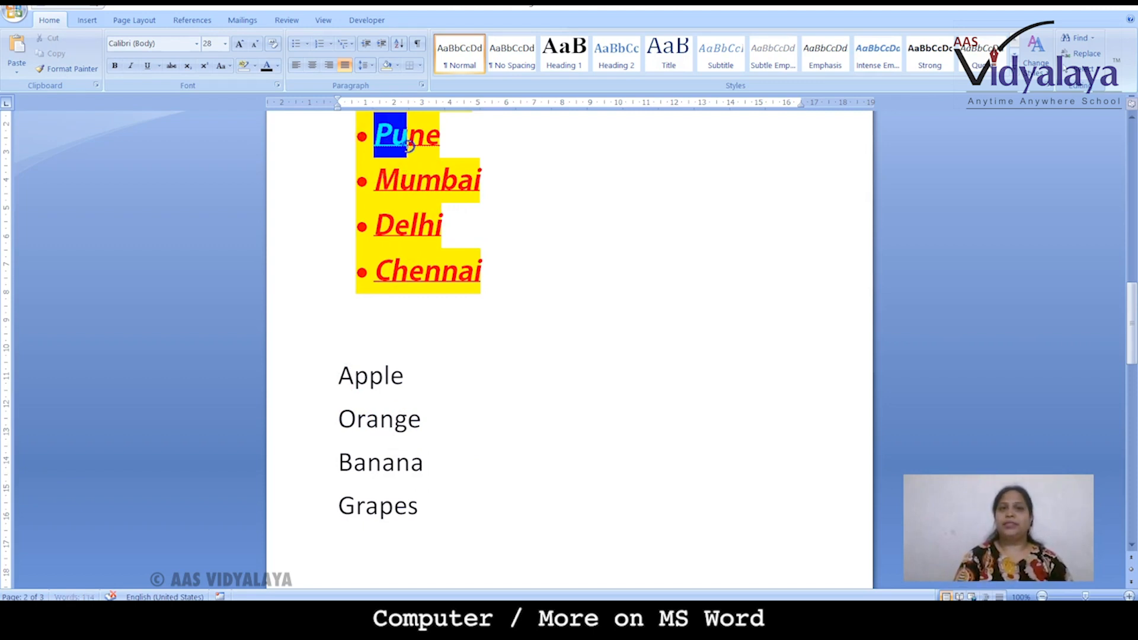
{"action": "left_click", "coordinate": [89, 69]}
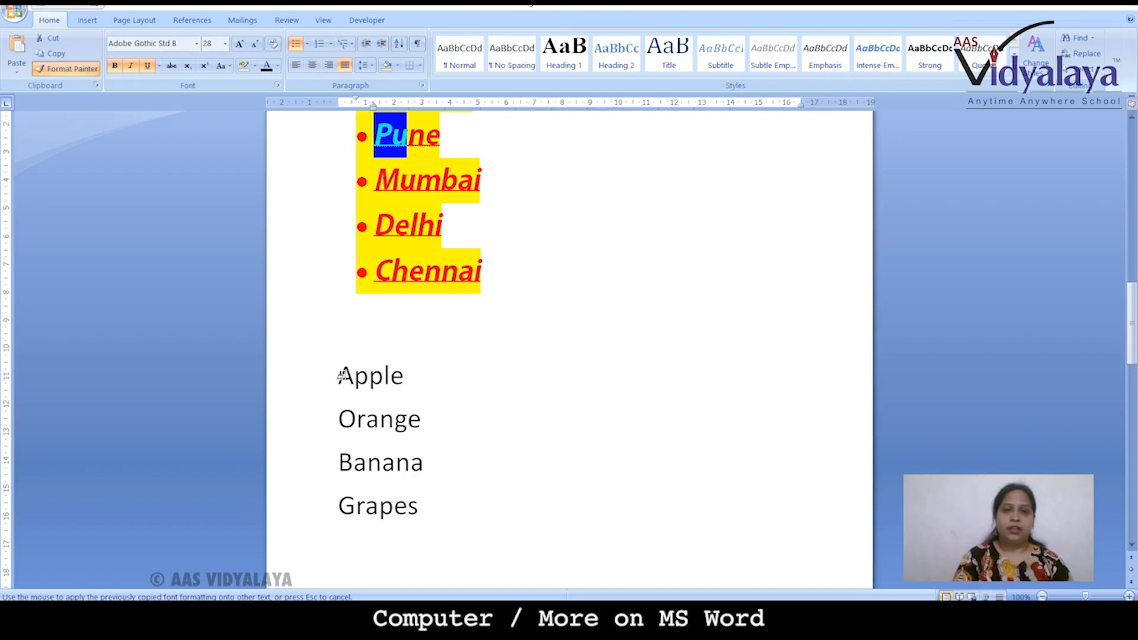
{"action": "mouse_move", "coordinate": [341, 375]}
{"action": "left_mouse_down"}
{"action": "mouse_move", "coordinate": [368, 470]}
{"action": "mouse_move", "coordinate": [429, 516]}
{"action": "left_mouse_up"}
{"action": "left_click", "coordinate": [567, 478]}
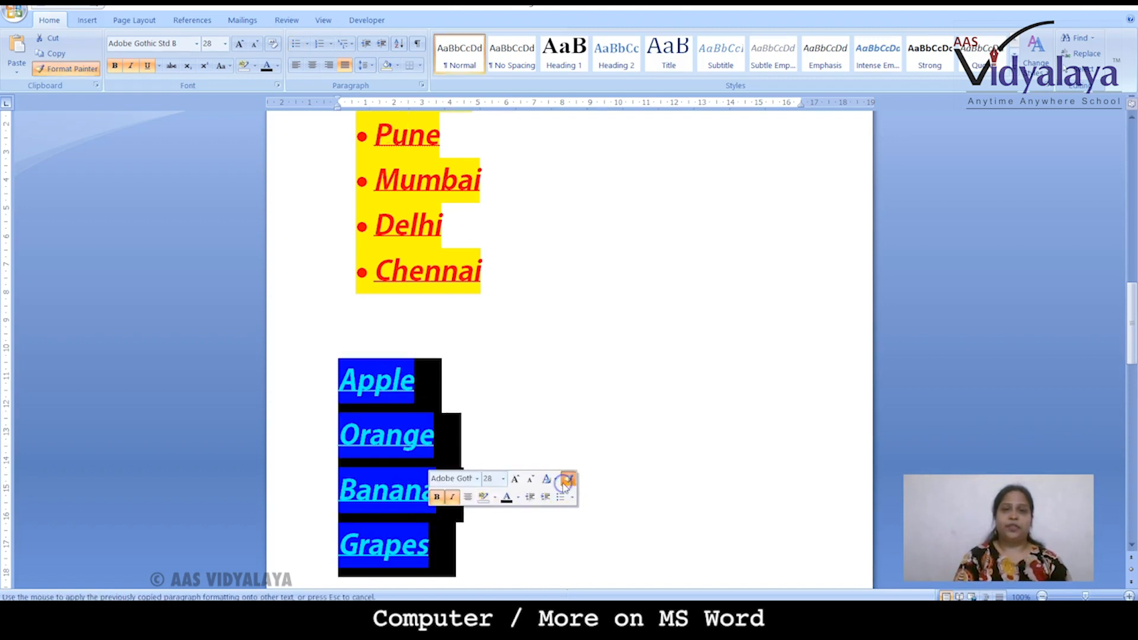
{"action": "left_click", "coordinate": [585, 445]}
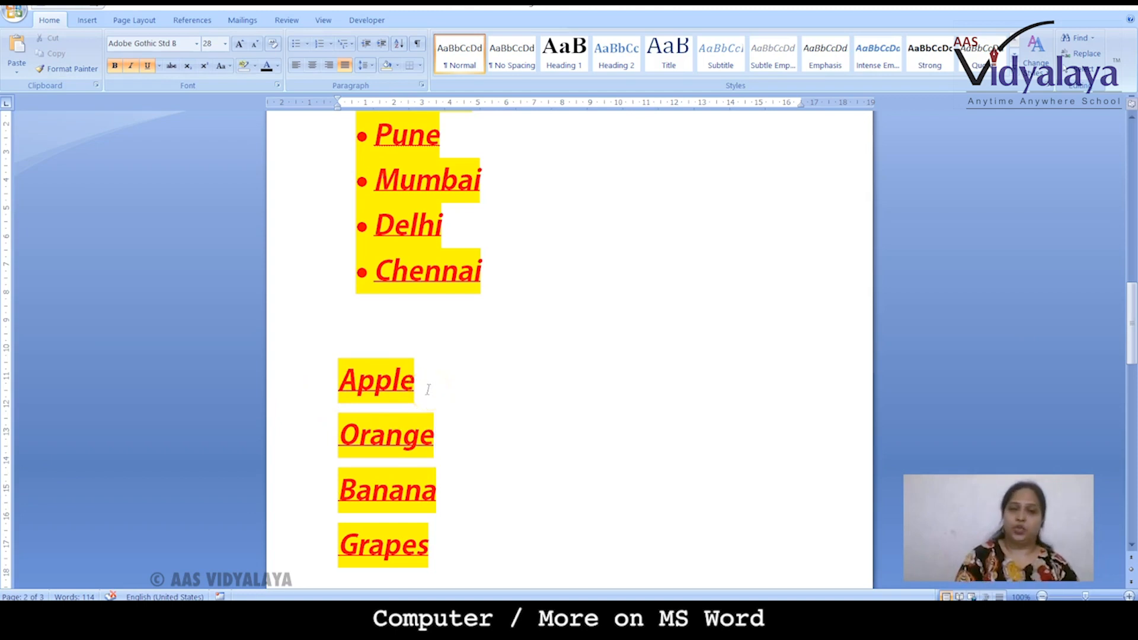
{"action": "left_click", "coordinate": [510, 450]}
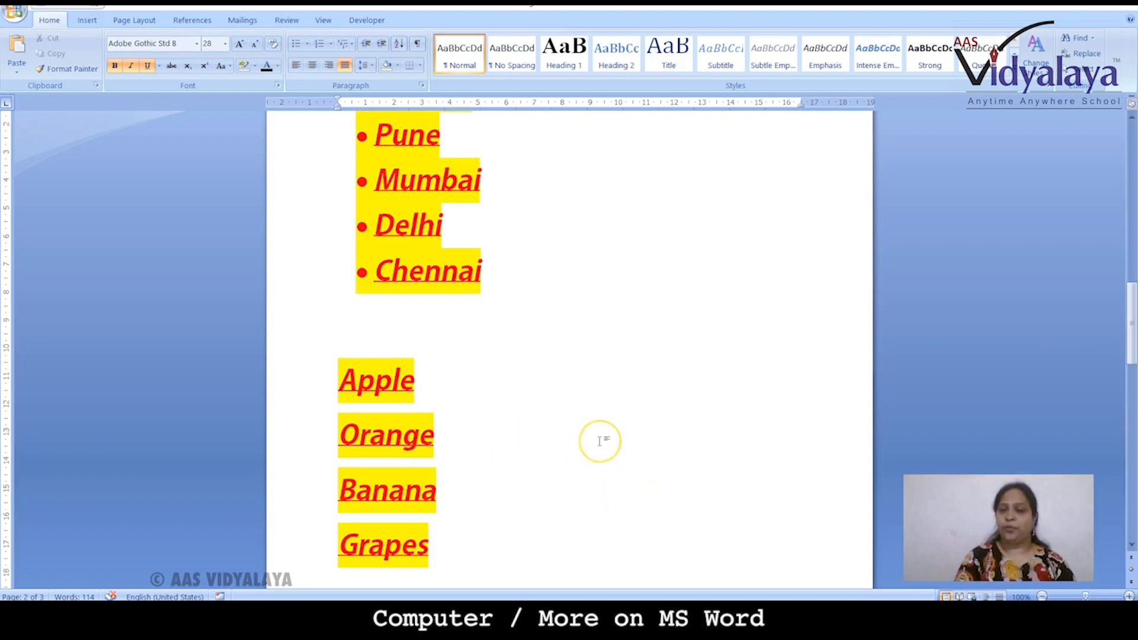
On the blank third page, turn off bold, italic and underline and set the font to Calibri
{"action": "left_click_drag", "start_coordinate": [1129, 328], "coordinate": [1130, 456]}
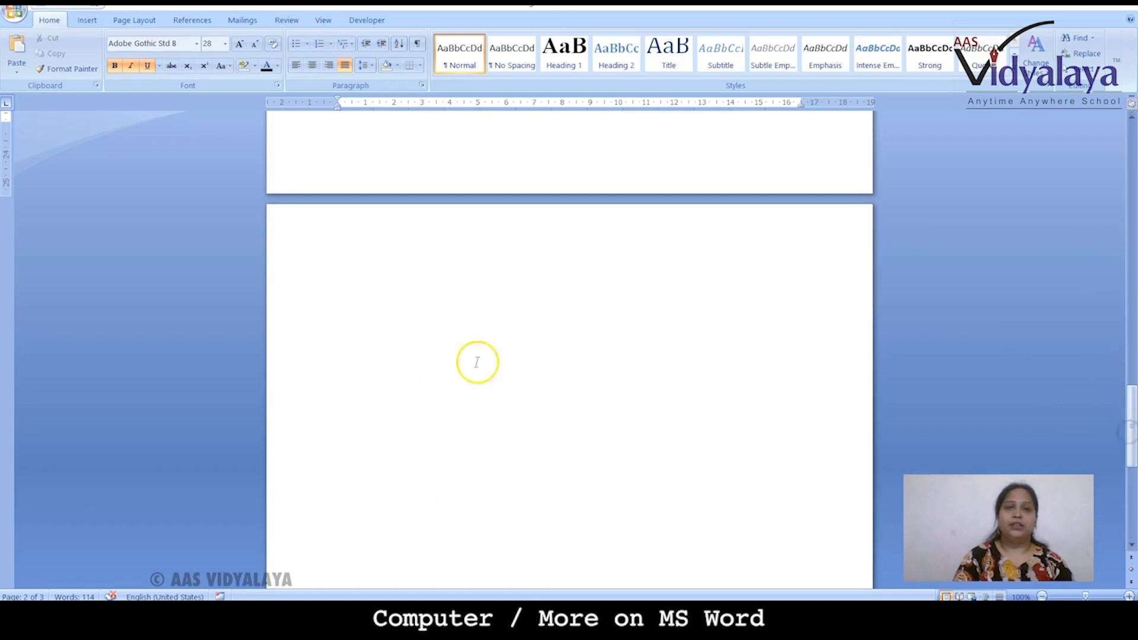
{"action": "left_click", "coordinate": [418, 291]}
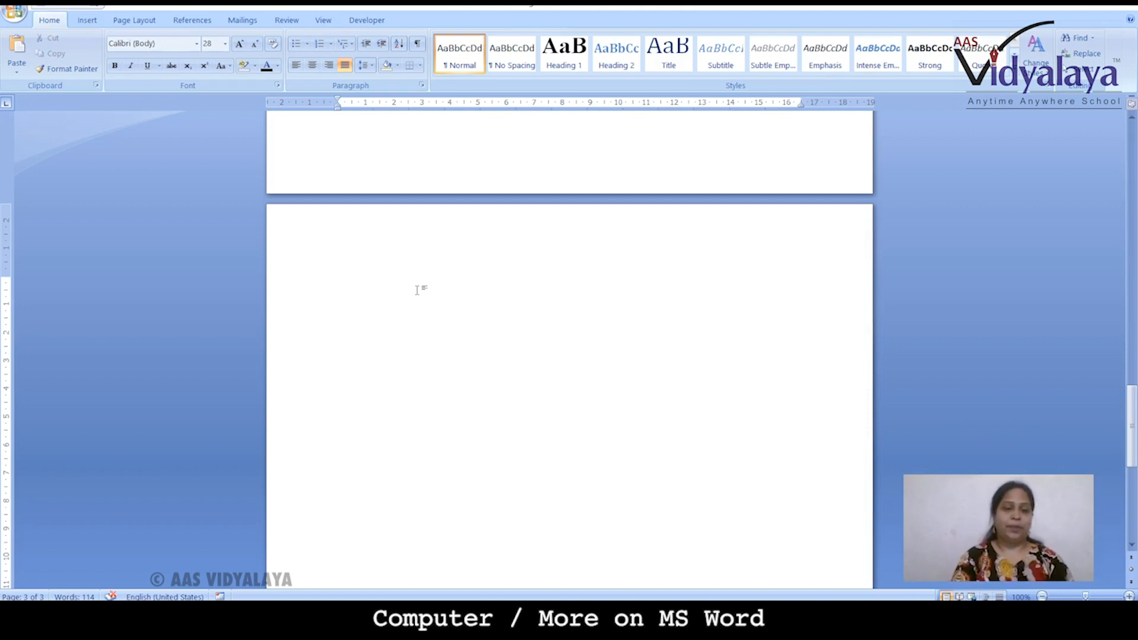
{"action": "type", "text": "X"}
{"action": "key", "text": "BackSpace"}
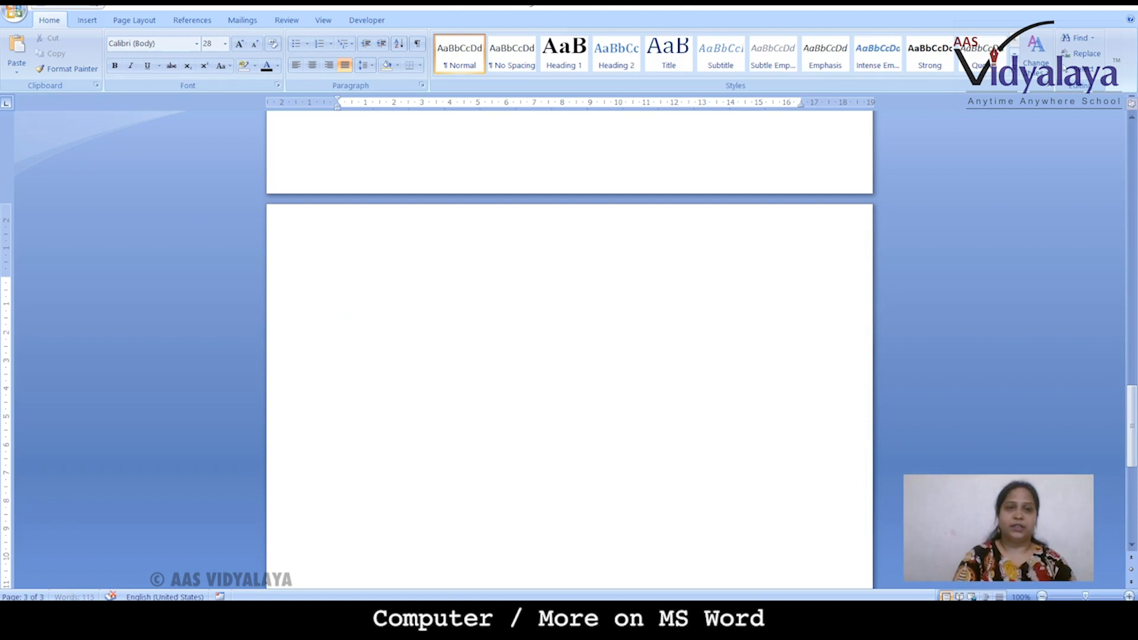
{"action": "key", "text": "BackSpace"}
{"action": "key", "text": "Return"}
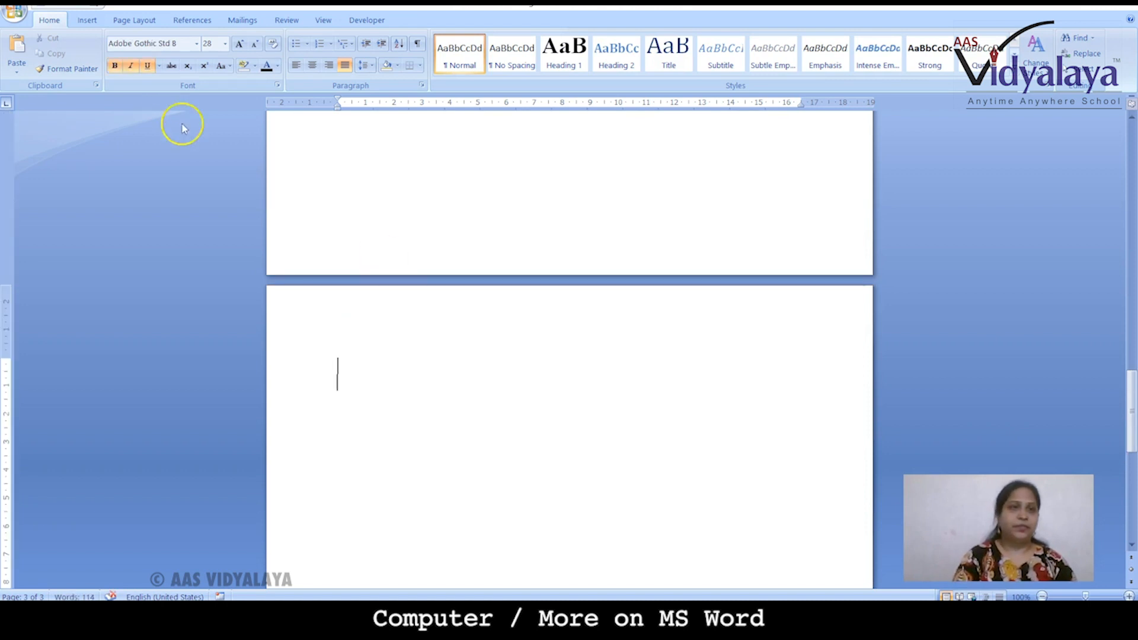
{"action": "left_click", "coordinate": [148, 66]}
{"action": "left_click", "coordinate": [131, 66]}
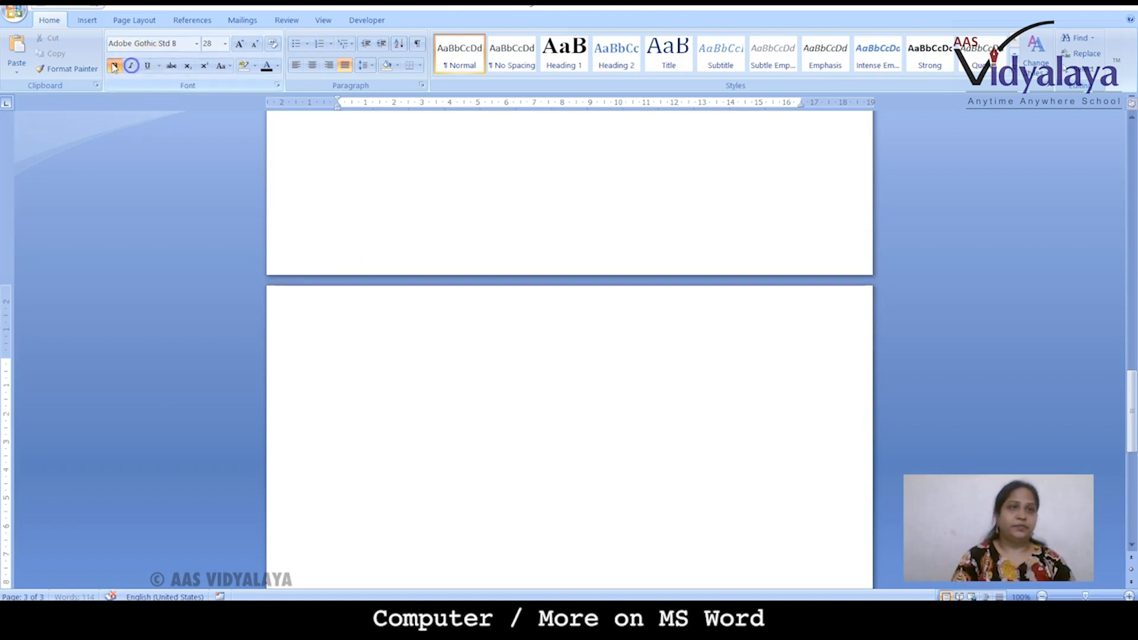
{"action": "left_click", "coordinate": [198, 44]}
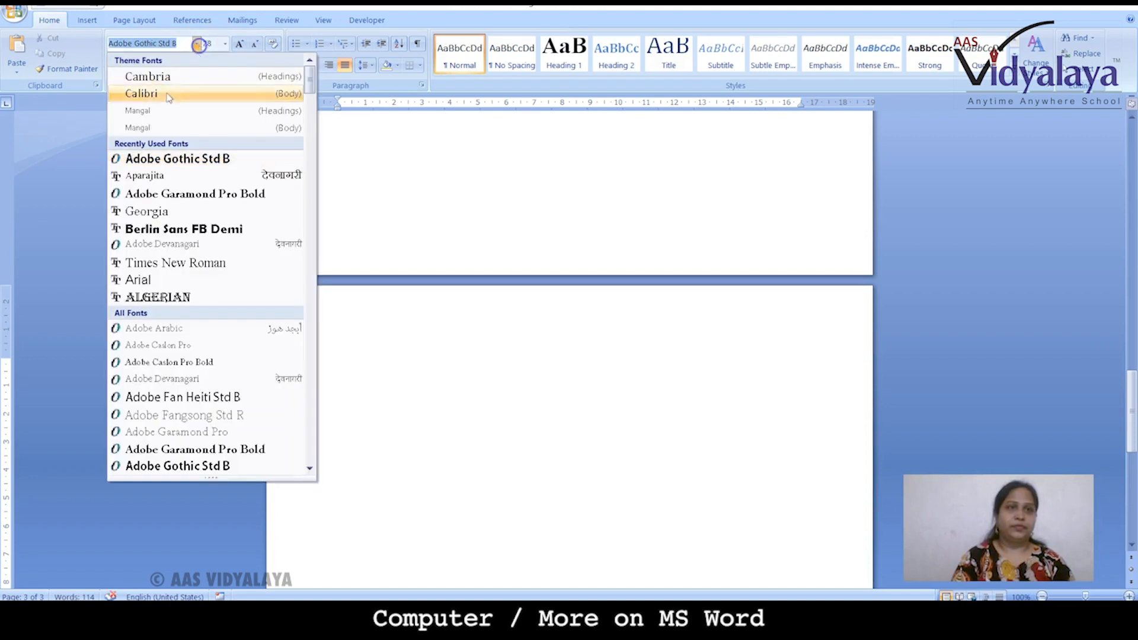
{"action": "left_click", "coordinate": [159, 97]}
{"action": "left_click", "coordinate": [377, 197]}
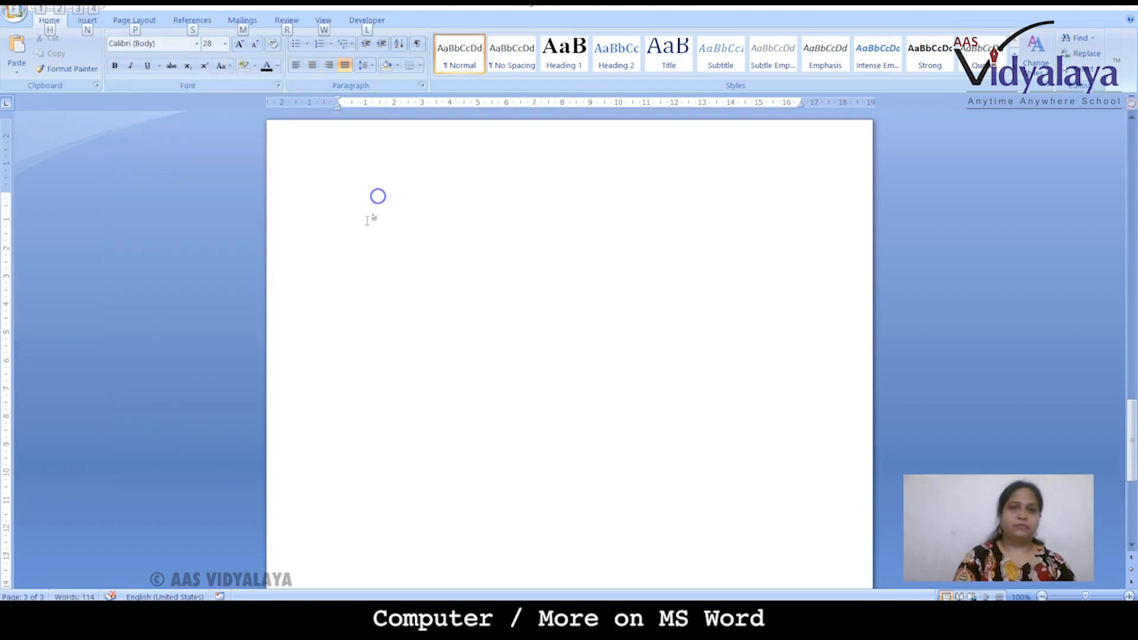
Write "X" at the start of the third page and remove its yellow highlight
{"action": "type", "text": "X"}
{"action": "key", "text": "BackSpace"}
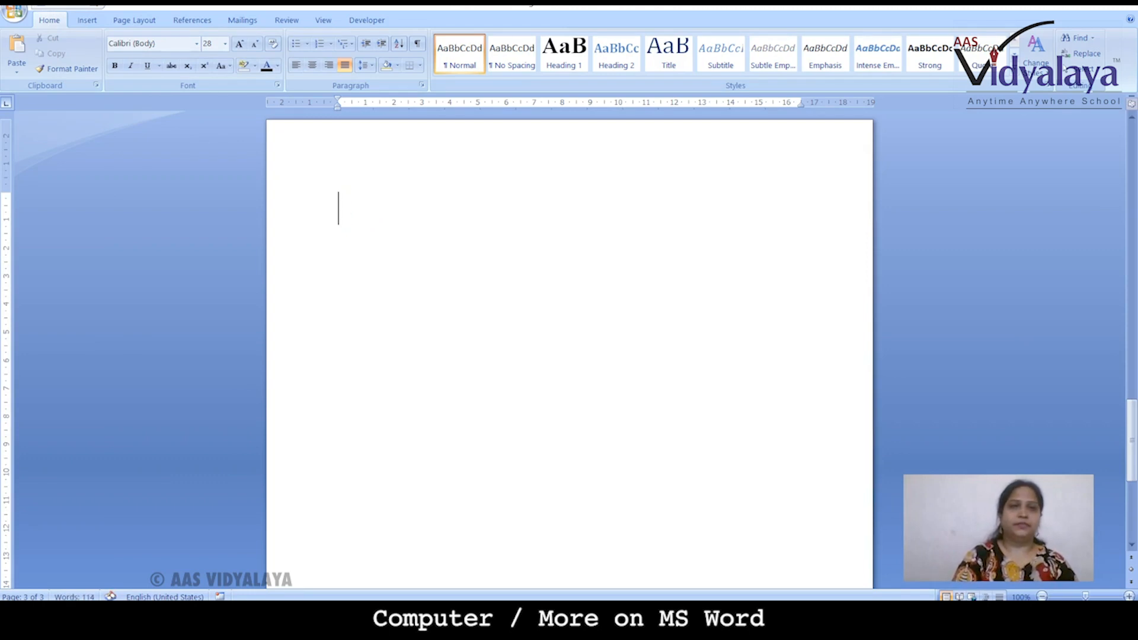
{"action": "left_click", "coordinate": [254, 65]}
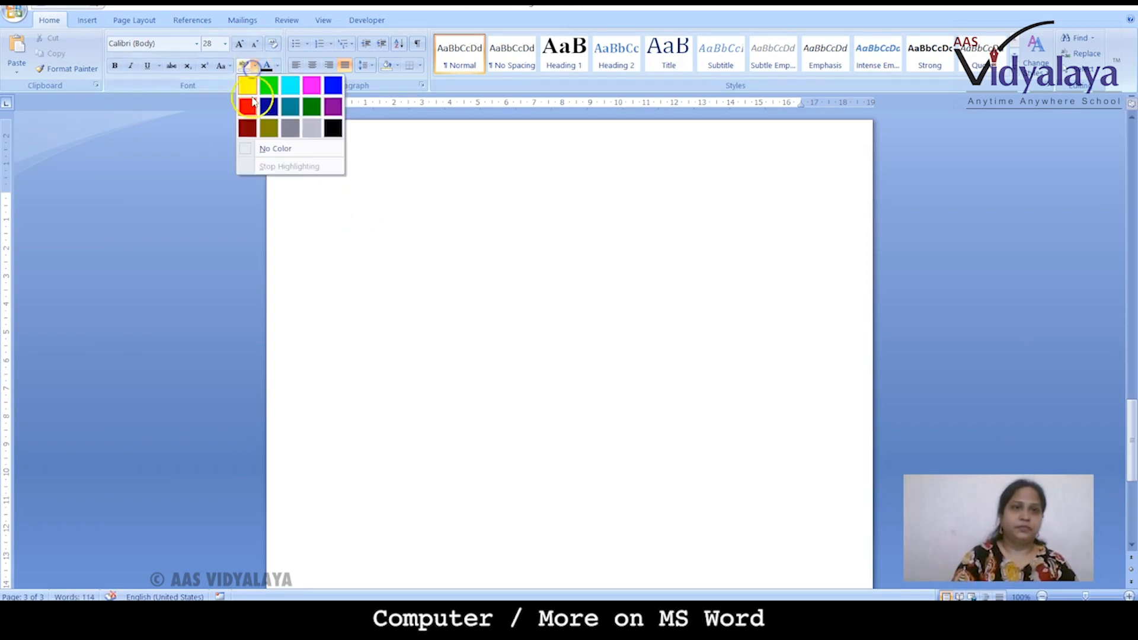
{"action": "left_click", "coordinate": [274, 149]}
{"action": "type", "text": "X"}
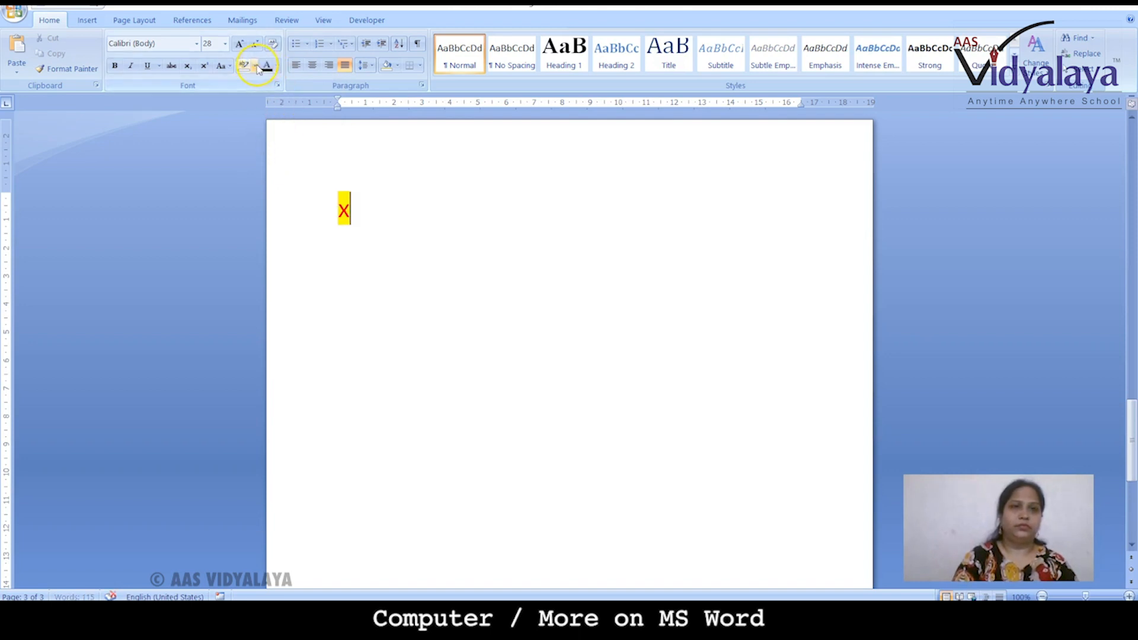
{"action": "left_click", "coordinate": [256, 66]}
{"action": "left_click", "coordinate": [283, 150]}
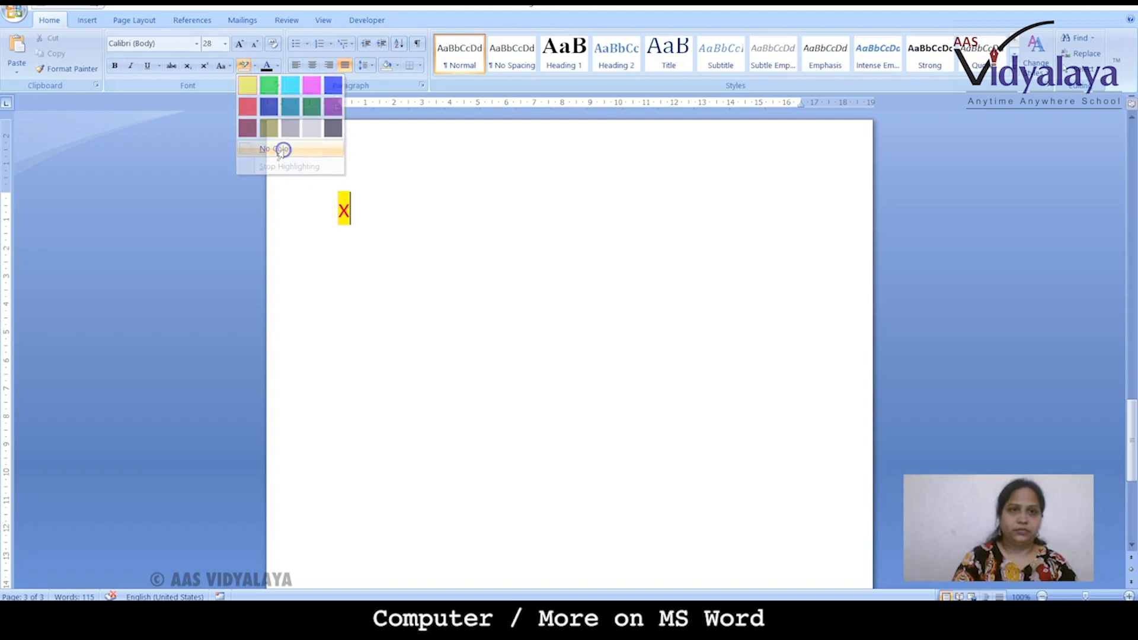
{"action": "left_click", "coordinate": [280, 152]}
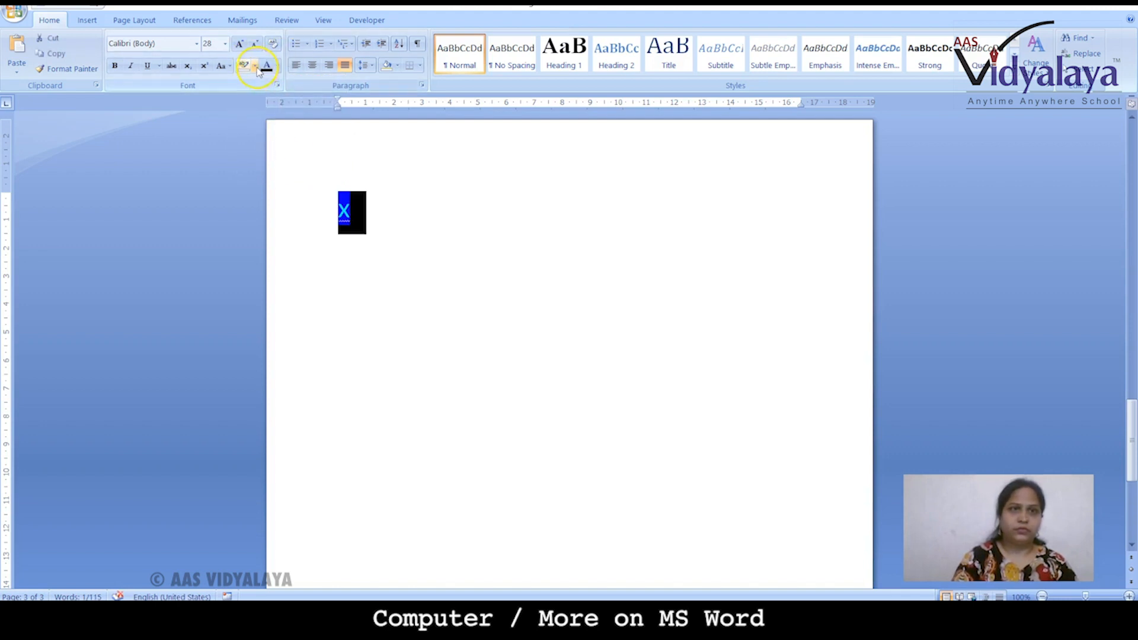
{"action": "left_click", "coordinate": [256, 66]}
{"action": "left_click", "coordinate": [261, 149]}
{"action": "left_click", "coordinate": [359, 215]}
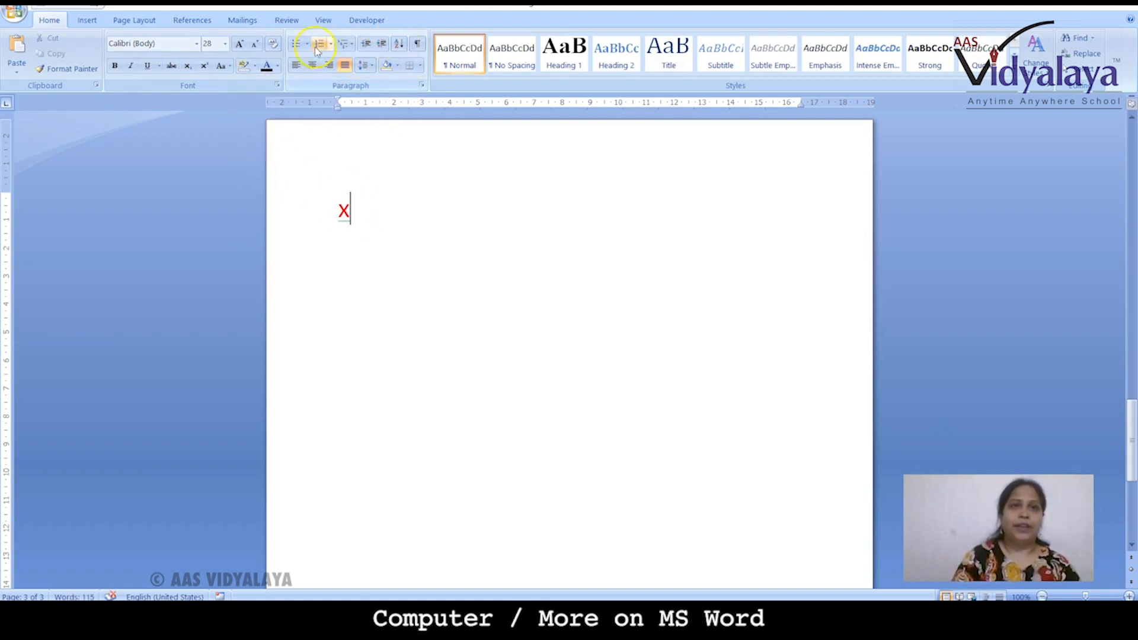
Extend the X into the expression X² + y², with each 2 in superscript
{"action": "left_click", "coordinate": [203, 66]}
{"action": "type", "text": "2"}
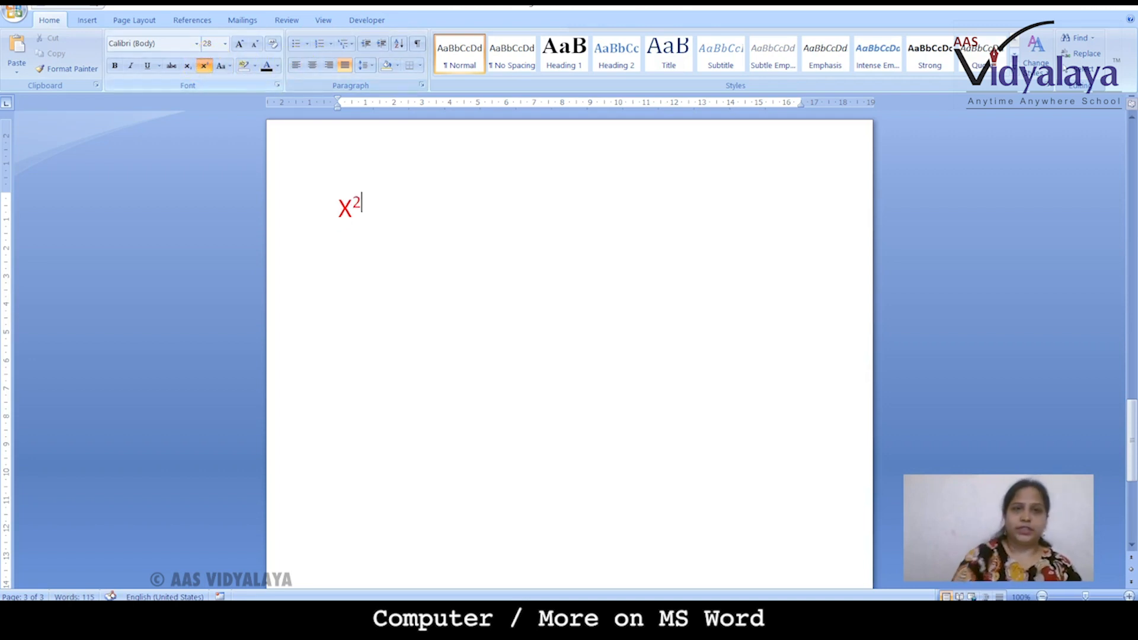
{"action": "left_click", "coordinate": [204, 65]}
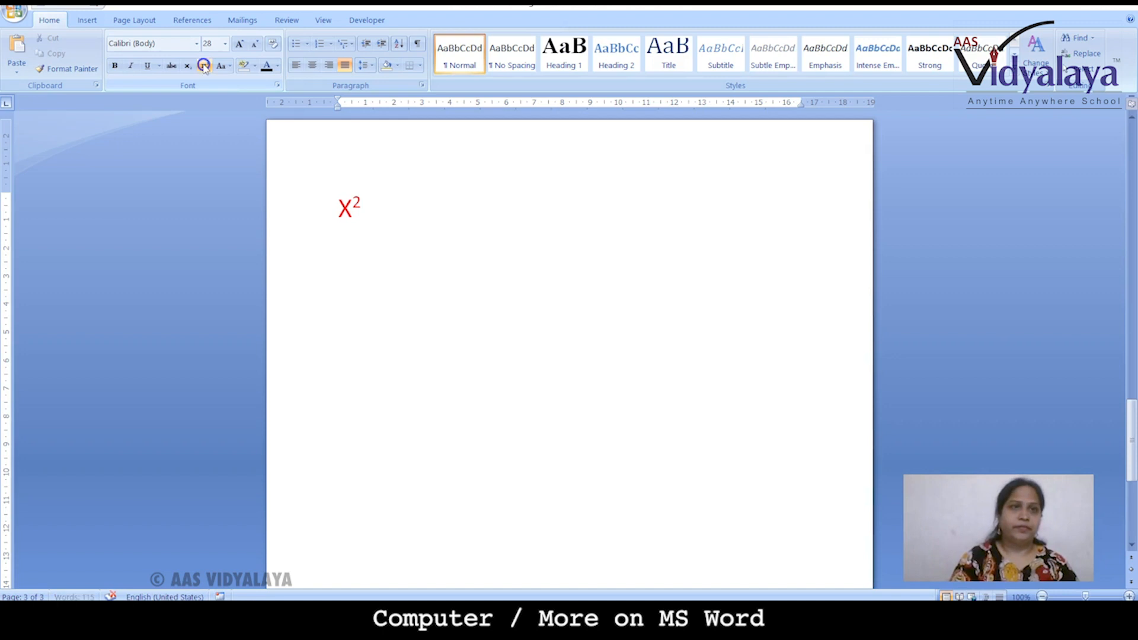
{"action": "type", "text": "+"}
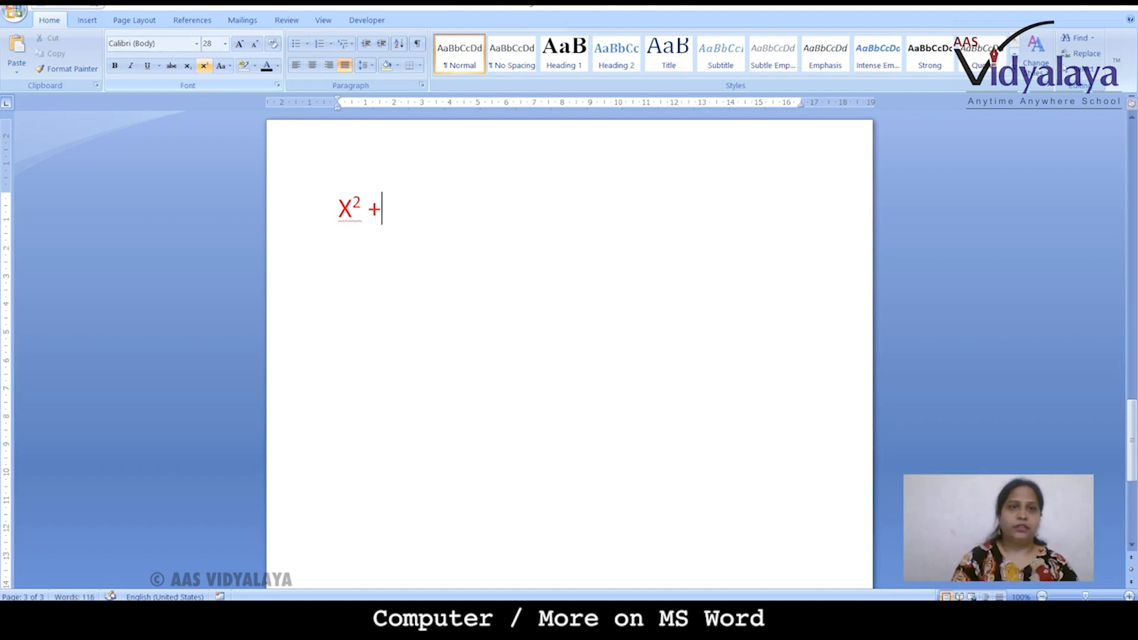
{"action": "type", "text": " y"}
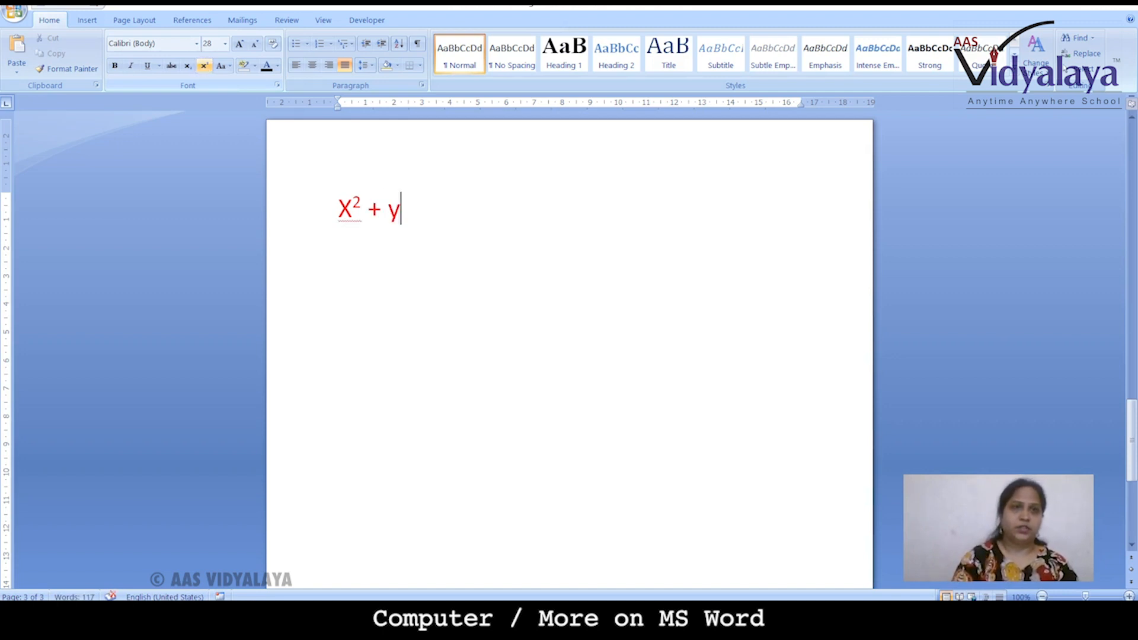
{"action": "left_click", "coordinate": [204, 66]}
{"action": "type", "text": "2"}
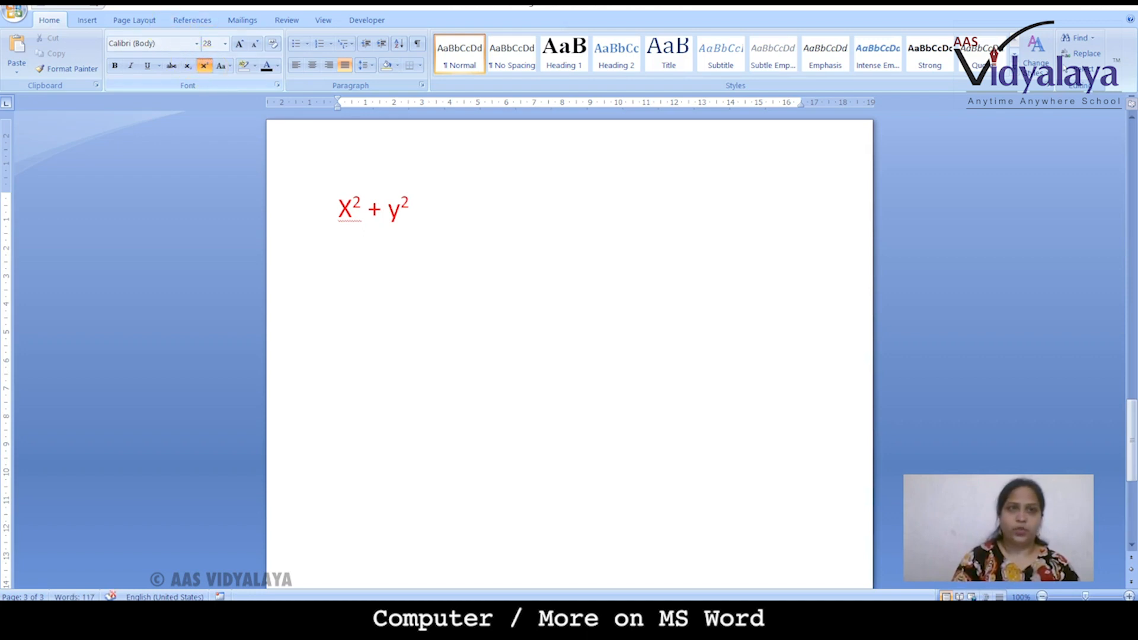
Complete the equation with "= z²", formatting only the 2 as superscript
{"action": "left_click", "coordinate": [203, 65]}
{"action": "type", "text": "= "}
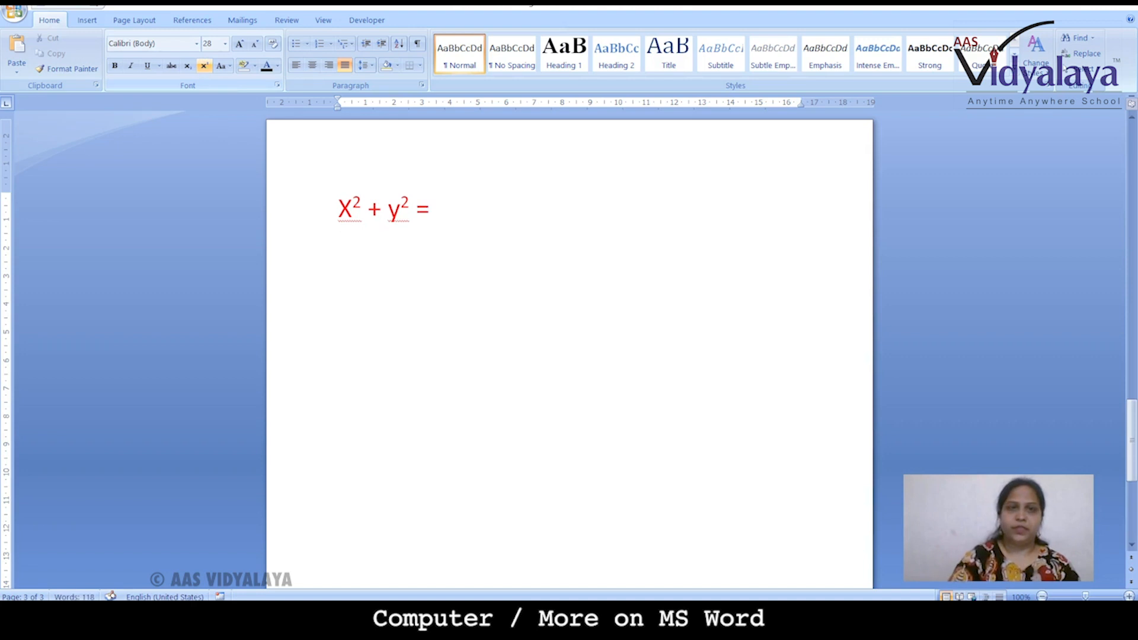
{"action": "type", "text": "z"}
{"action": "left_click", "coordinate": [204, 66]}
{"action": "type", "text": "2"}
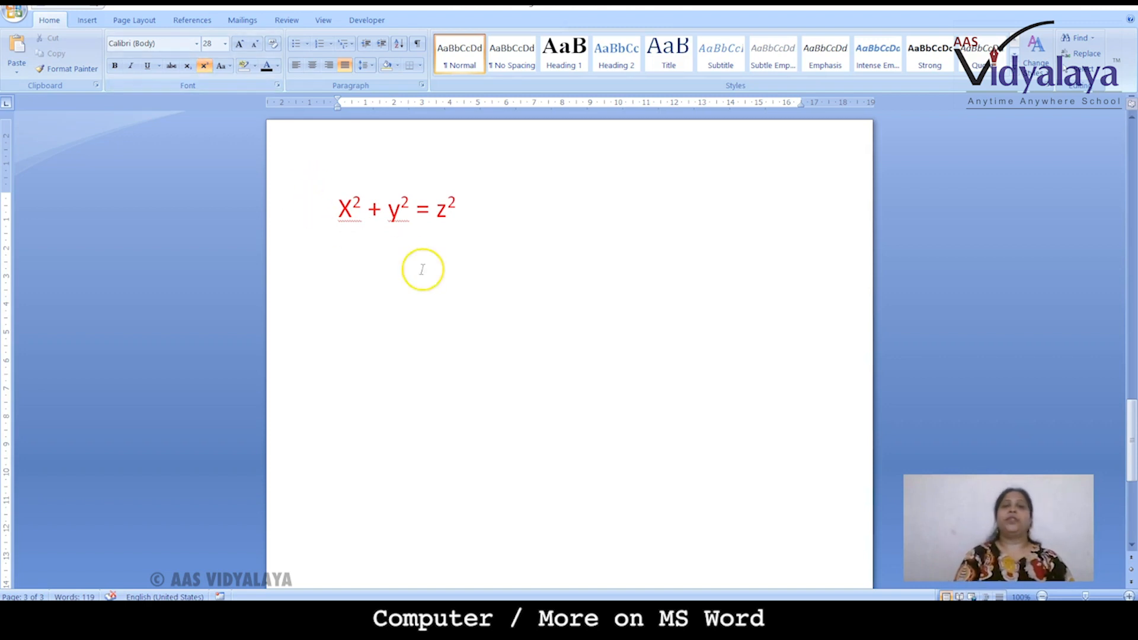
{"action": "left_click_drag", "start_coordinate": [334, 212], "coordinate": [492, 218]}
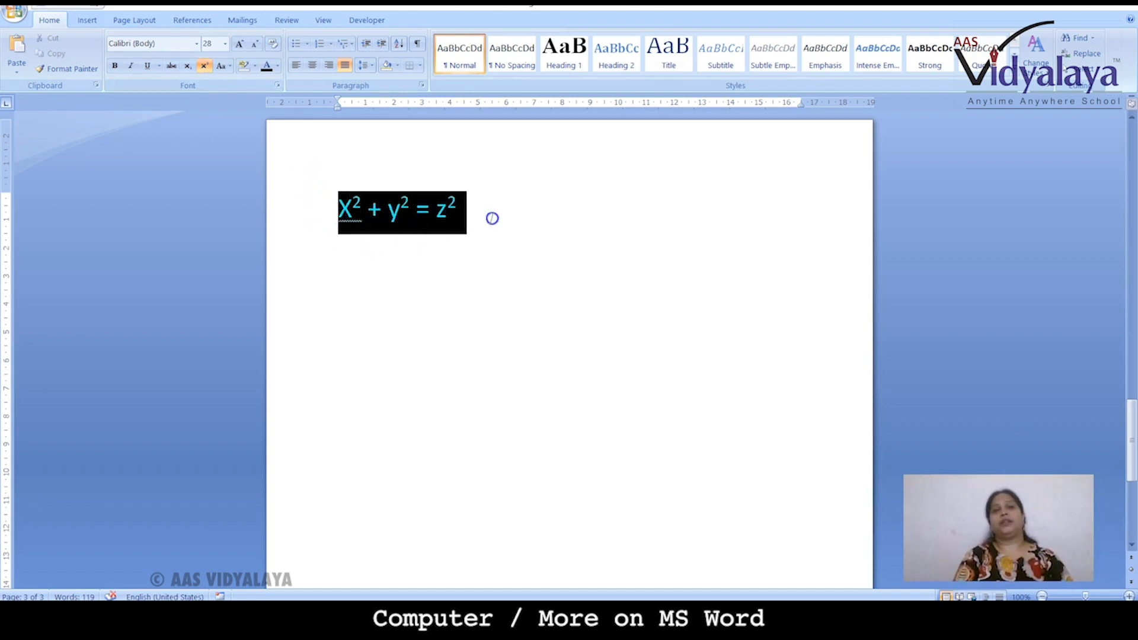
{"action": "left_click", "coordinate": [450, 308]}
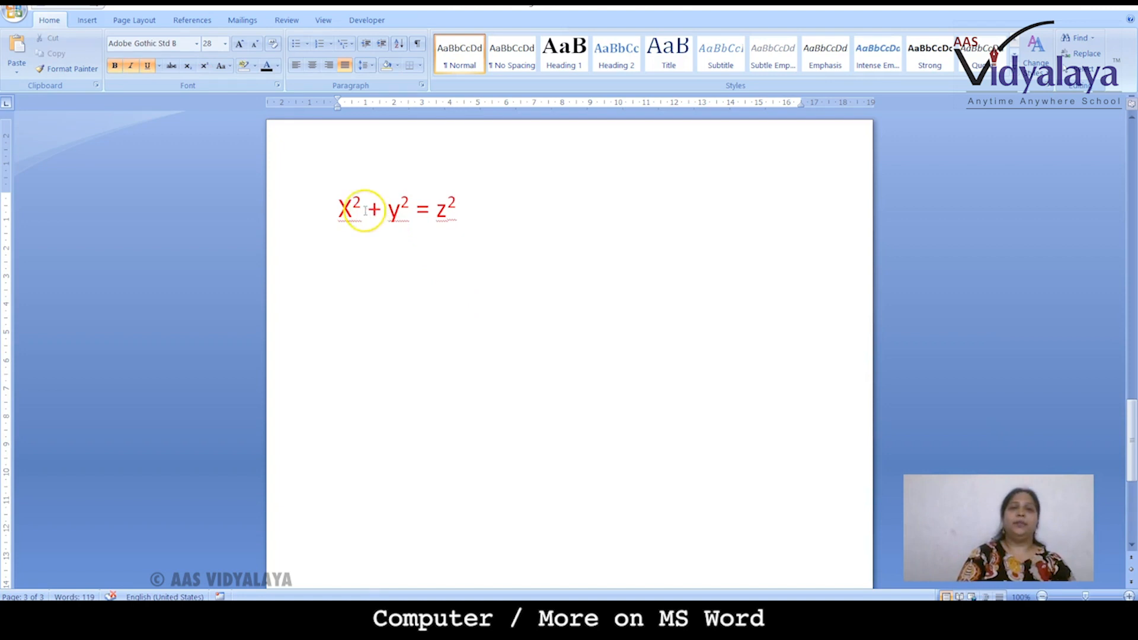
{"action": "left_click_drag", "start_coordinate": [352, 202], "coordinate": [457, 205]}
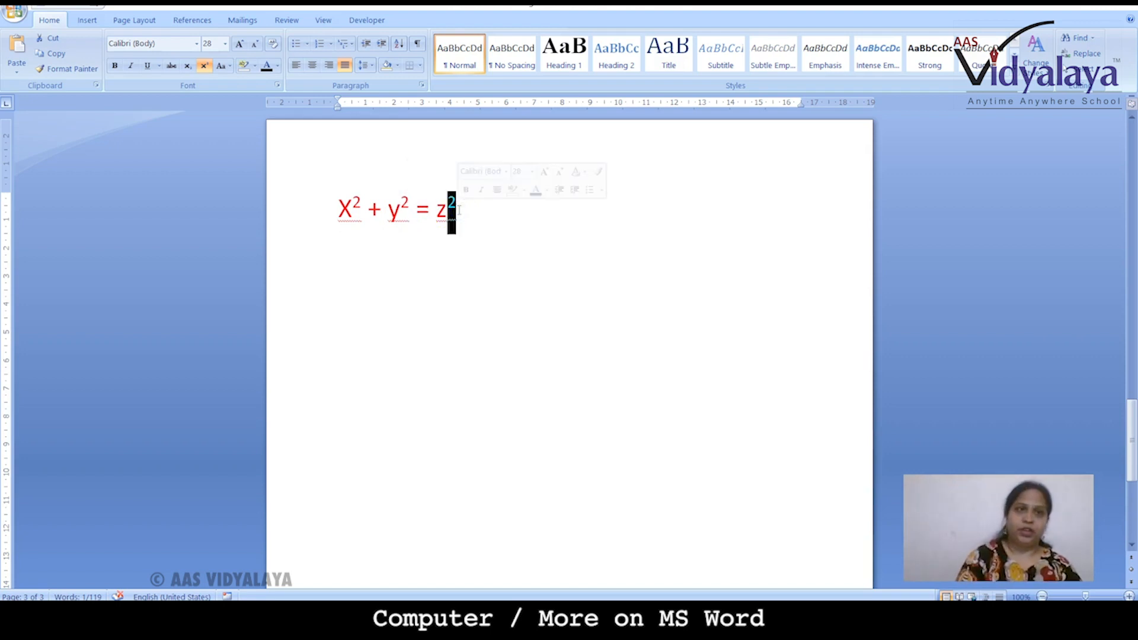
{"action": "left_click", "coordinate": [205, 67]}
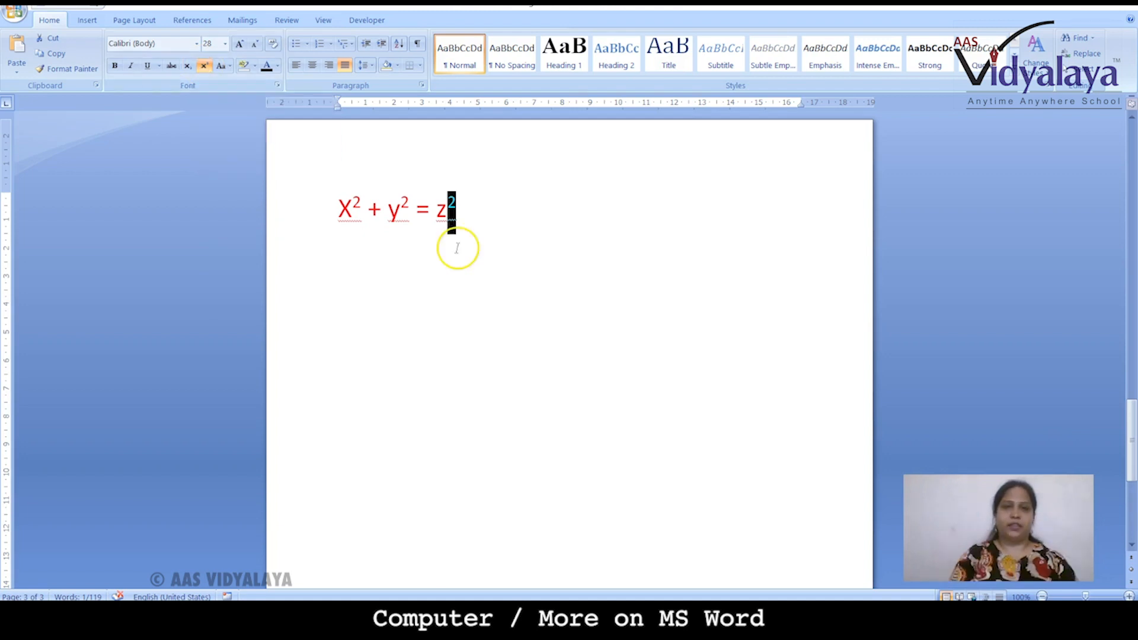
Write the formula H₂O on a new line below the equation, with the 2 in subscript
{"action": "left_click", "coordinate": [473, 226]}
{"action": "key", "text": "Return"}
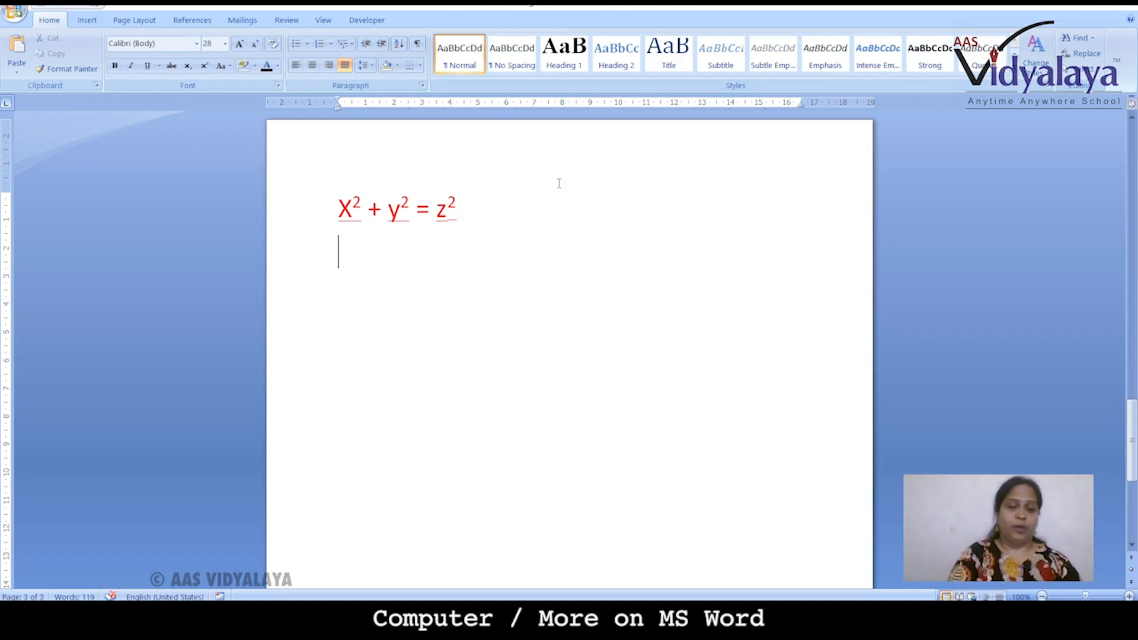
{"action": "key", "text": "Return"}
{"action": "type", "text": "h"}
{"action": "key", "text": "BackSpace"}
{"action": "type", "text": "H"}
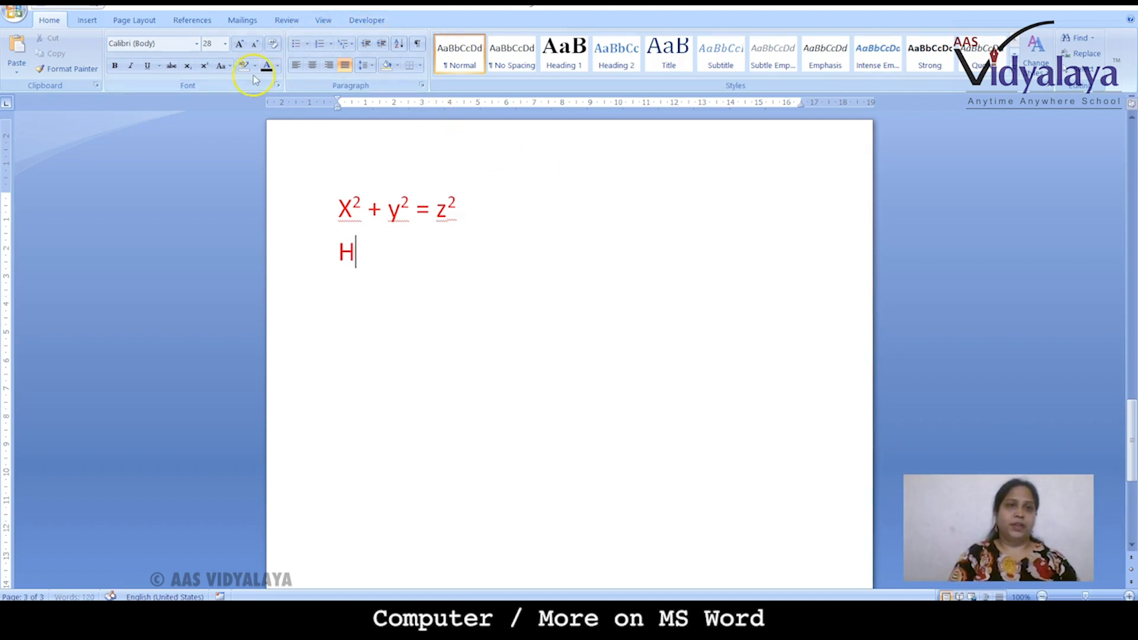
{"action": "left_click", "coordinate": [188, 69]}
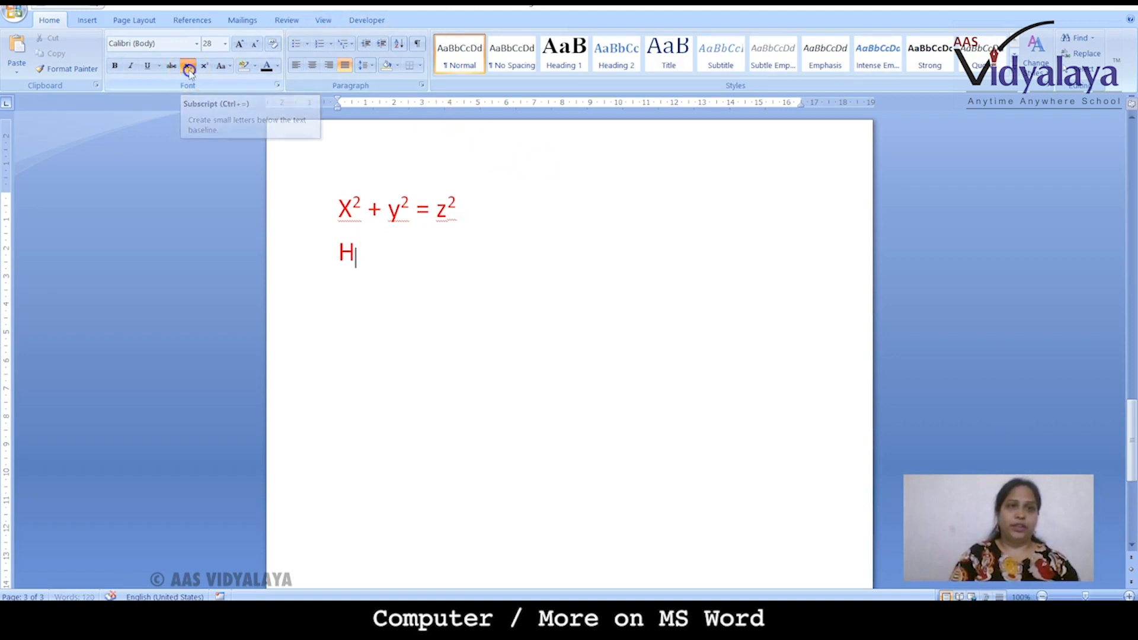
{"action": "type", "text": "2"}
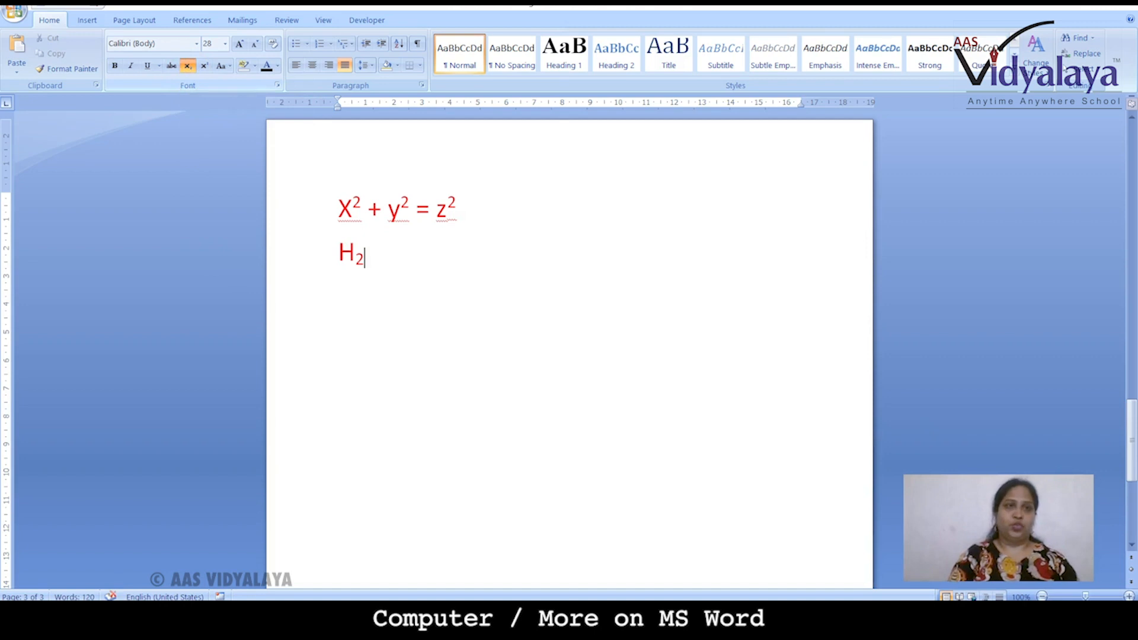
{"action": "left_click", "coordinate": [188, 67]}
{"action": "type", "text": "O"}
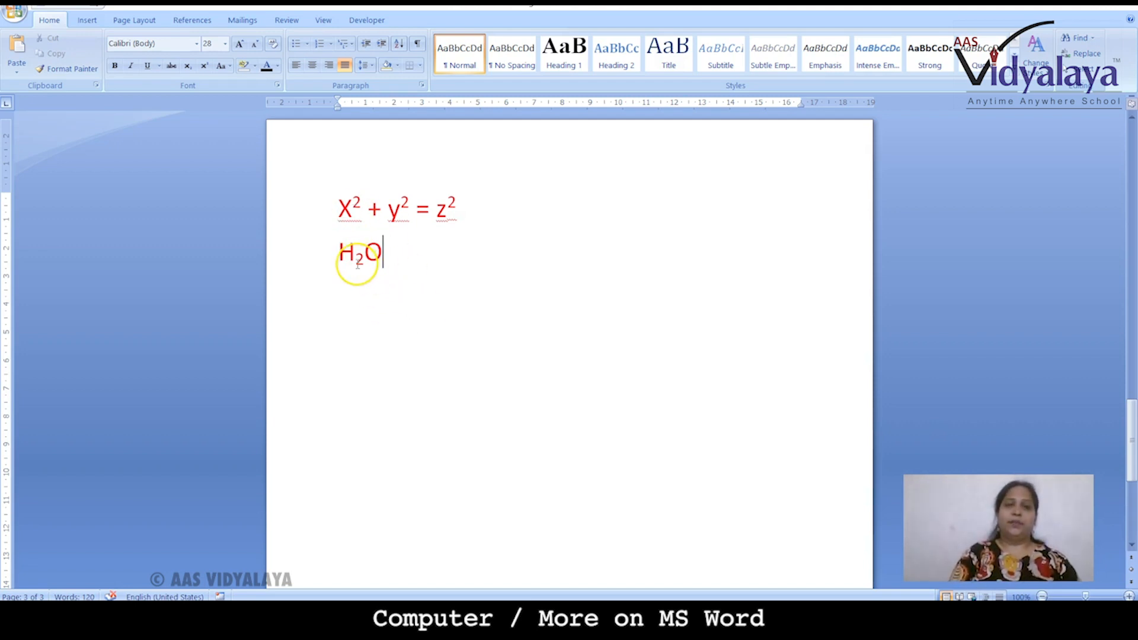
{"action": "left_click_drag", "start_coordinate": [355, 259], "coordinate": [363, 262]}
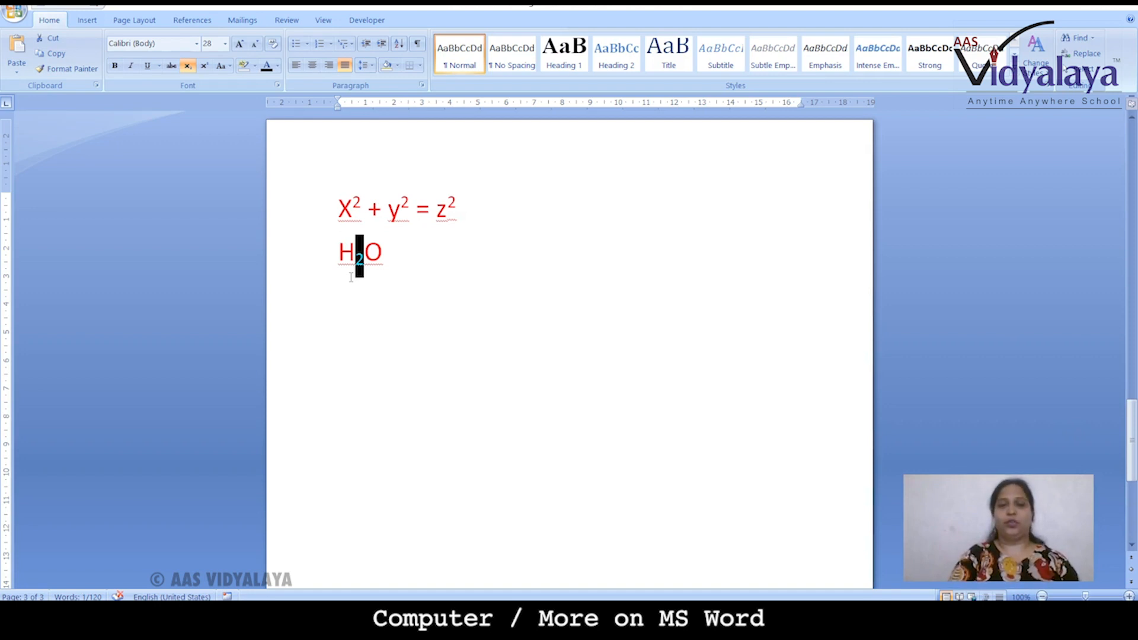
{"action": "left_click", "coordinate": [348, 326]}
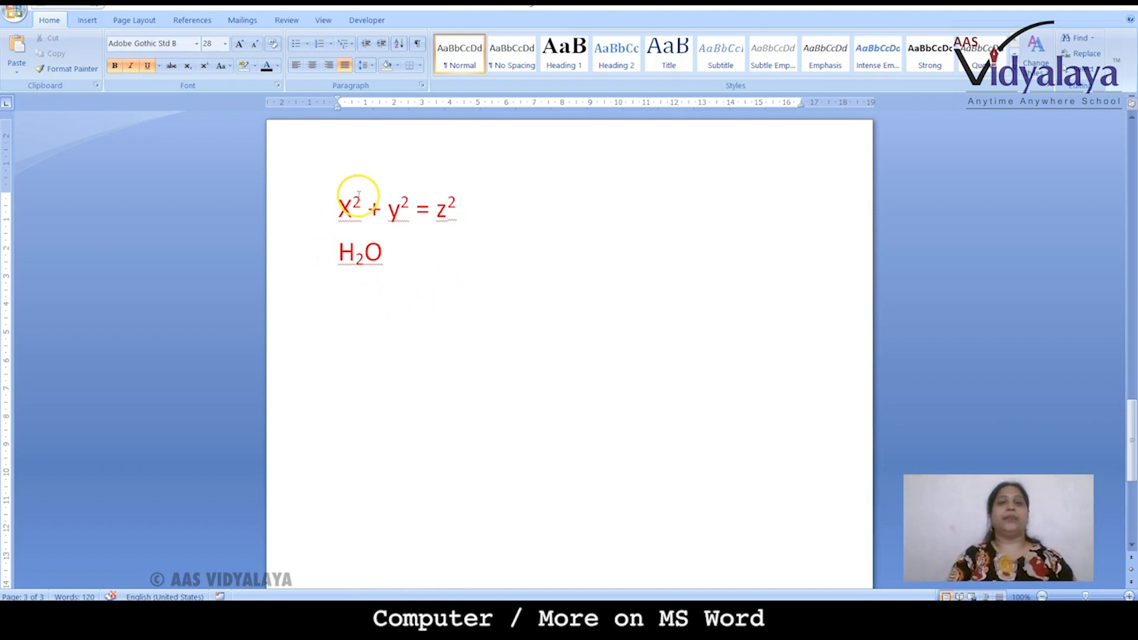
{"action": "left_click_drag", "start_coordinate": [335, 206], "coordinate": [467, 211]}
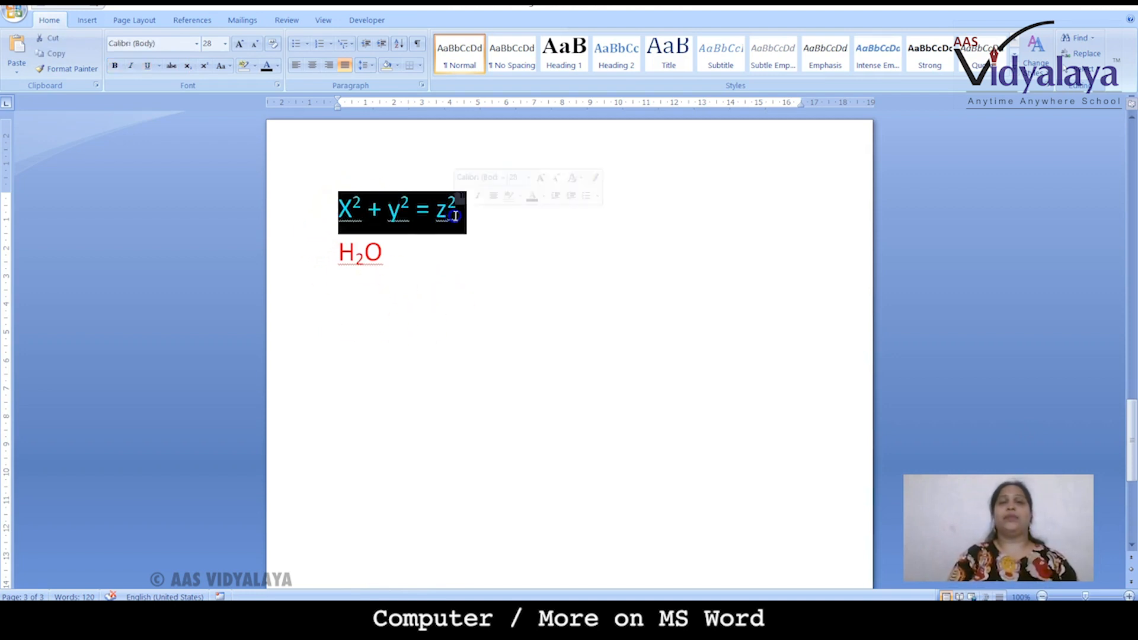
{"action": "left_click_drag", "start_coordinate": [337, 259], "coordinate": [407, 259]}
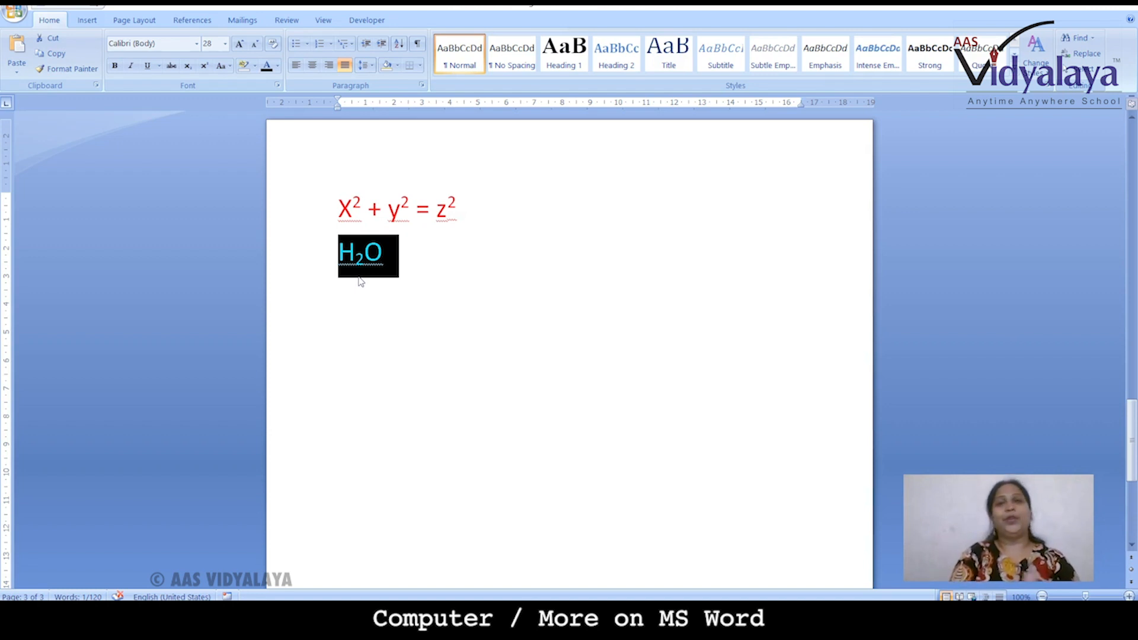
{"action": "left_click", "coordinate": [424, 340]}
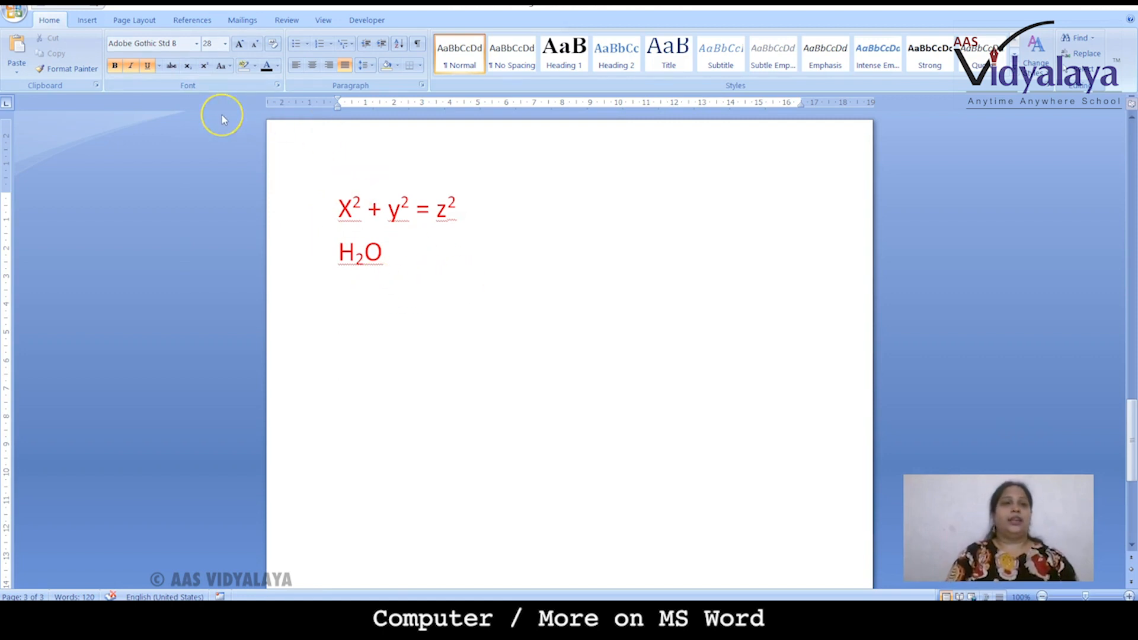
Add blank lines below the H₂O formula until the document extends onto a fourth page
{"action": "key", "text": "Return"}
{"action": "key", "text": "Return"}
{"action": "key", "text": "Return"}
{"action": "key", "text": "Return"}
{"action": "key", "text": "Return"}
{"action": "key", "text": "Return"}
{"action": "key", "text": "Return"}
{"action": "key", "text": "Return"}
{"action": "key", "text": "Return"}
{"action": "key", "text": "Return"}
{"action": "key", "text": "Return"}
{"action": "key", "text": "Return"}
{"action": "key", "text": "Return"}
{"action": "key", "text": "Return"}
{"action": "key", "text": "Return"}
{"action": "key", "text": "Return"}
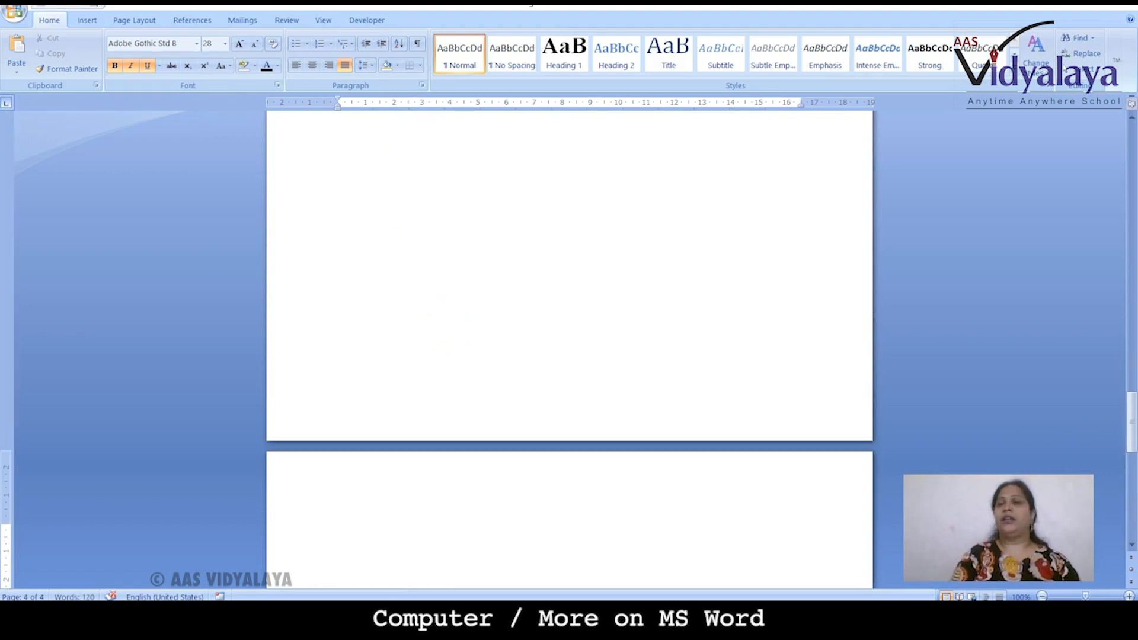
Go back to page 1, place the cursor in the opening paragraph and view the document title
{"action": "left_click_drag", "start_coordinate": [1129, 406], "coordinate": [1132, 173]}
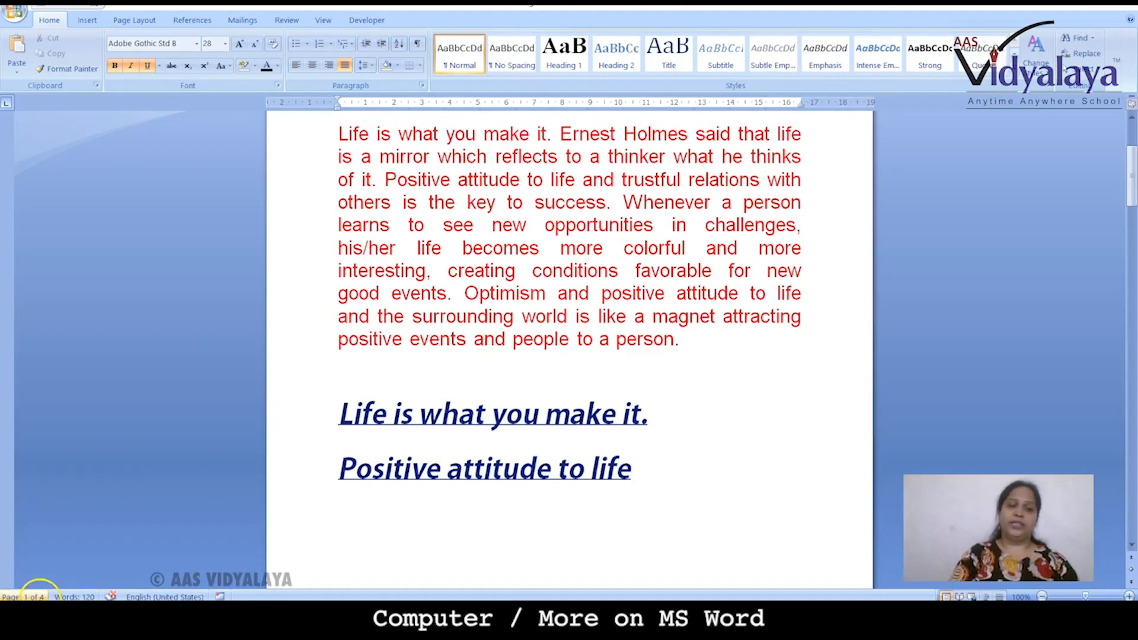
{"action": "left_click", "coordinate": [510, 318]}
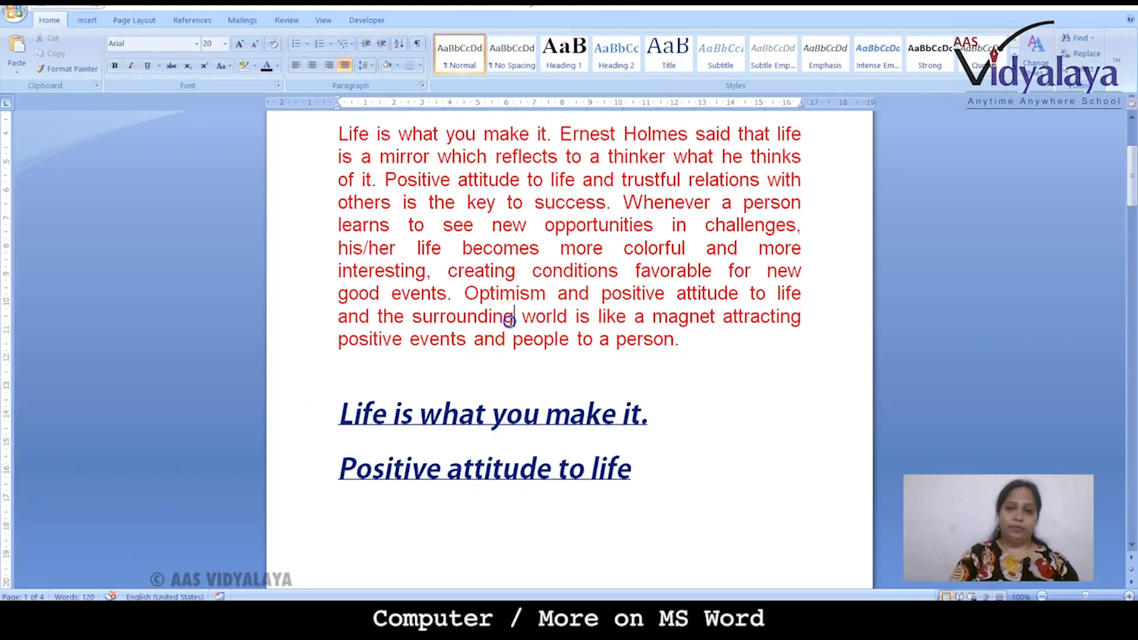
{"action": "left_click_drag", "start_coordinate": [1132, 178], "coordinate": [1131, 112]}
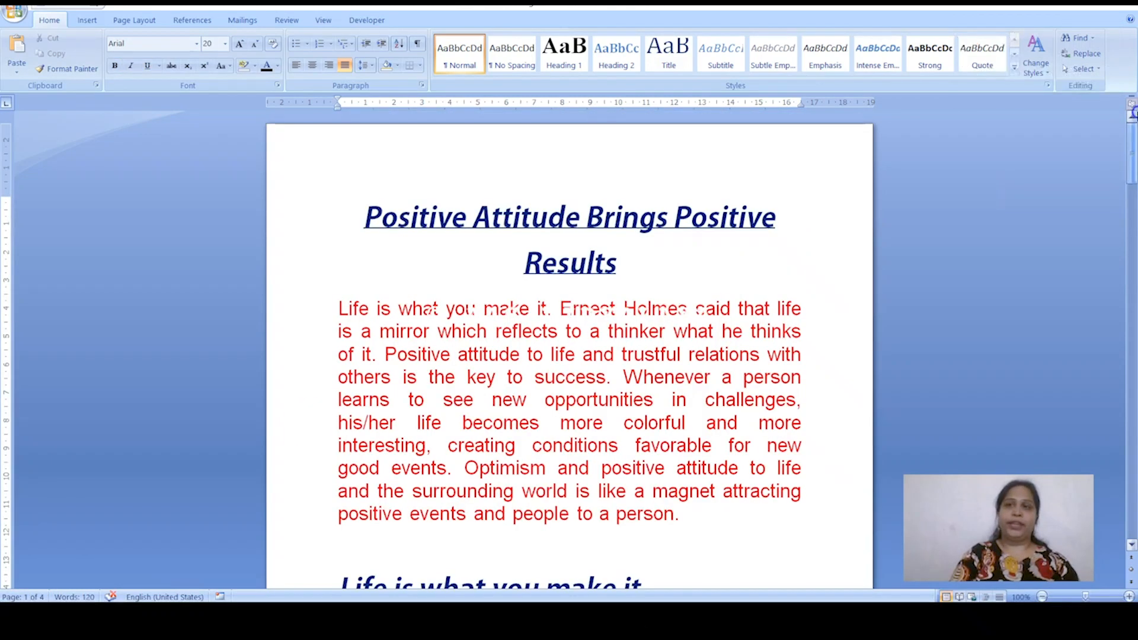